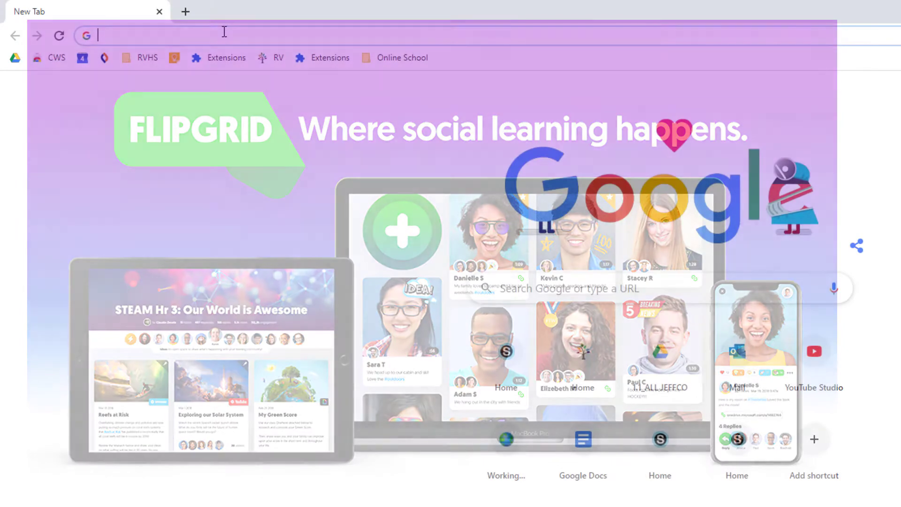
Go to flipgrid.com by typing 'flip' in Chrome's address bar and accepting the suggestion
{"action": "type", "text": "flipgrid.com"}
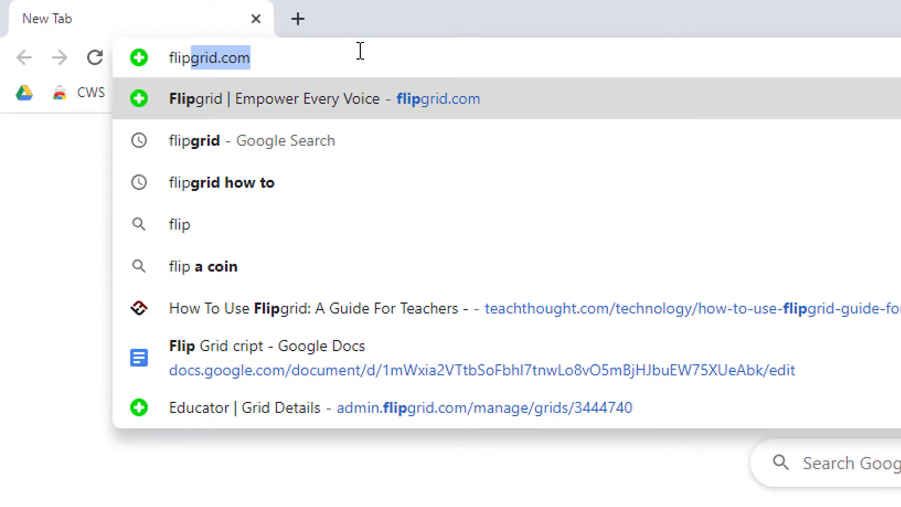
{"action": "key", "text": "Return"}
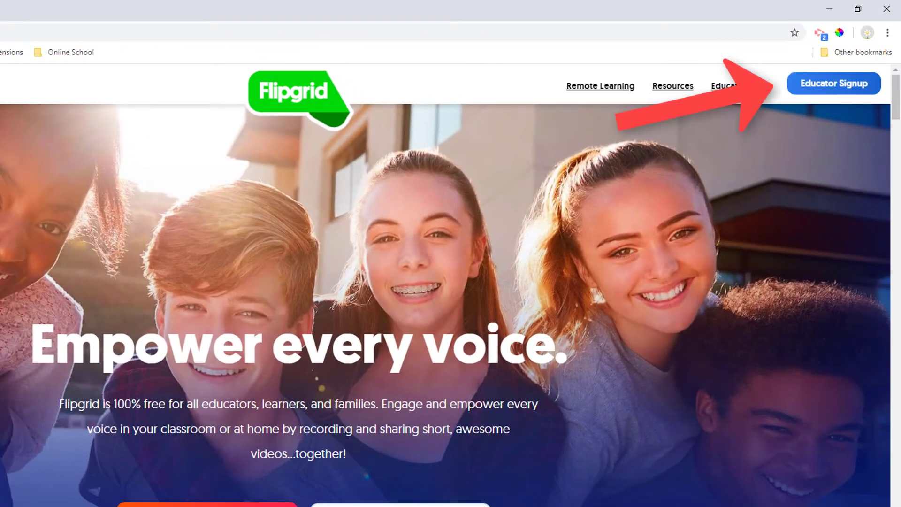
Log in as an educator to reach the My Grids dashboard listing three grids
{"action": "left_click", "coordinate": [829, 84]}
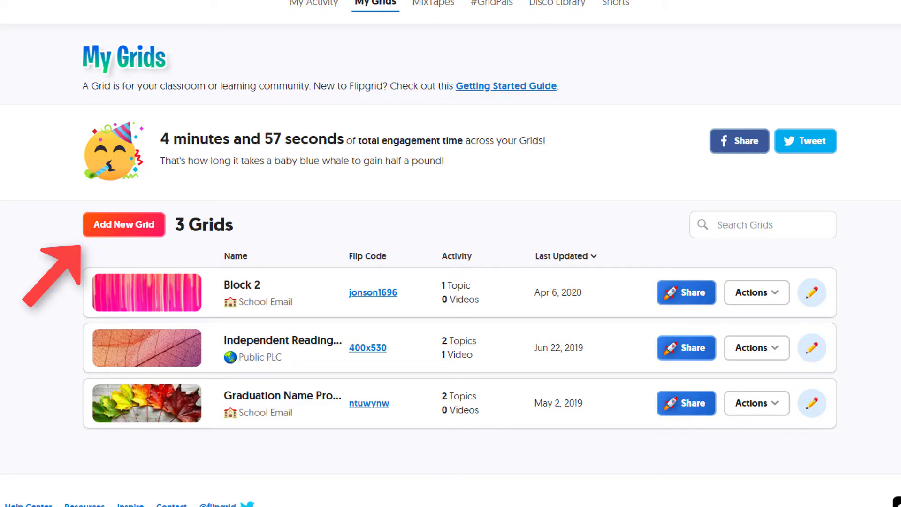
Create a new School Email grid named 'English 9 Block 2' and continue to email setup
{"action": "left_click", "coordinate": [119, 228]}
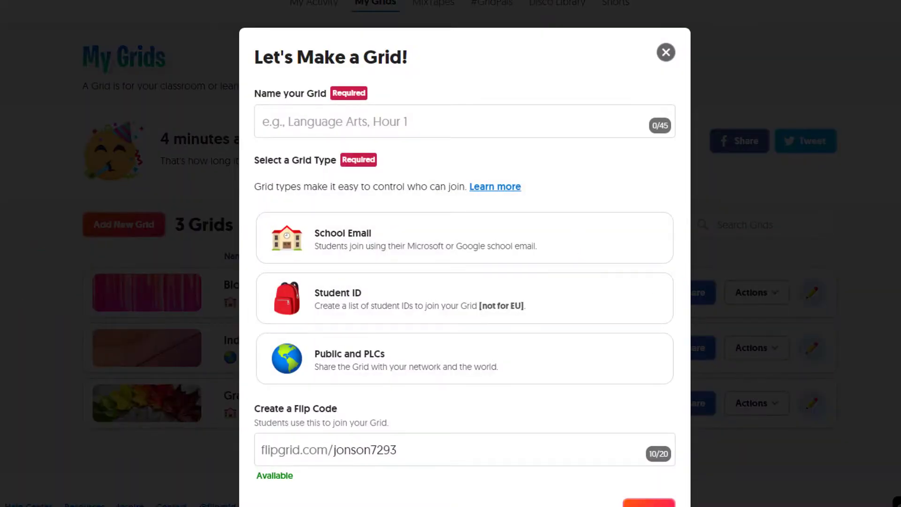
{"action": "left_click", "coordinate": [313, 133]}
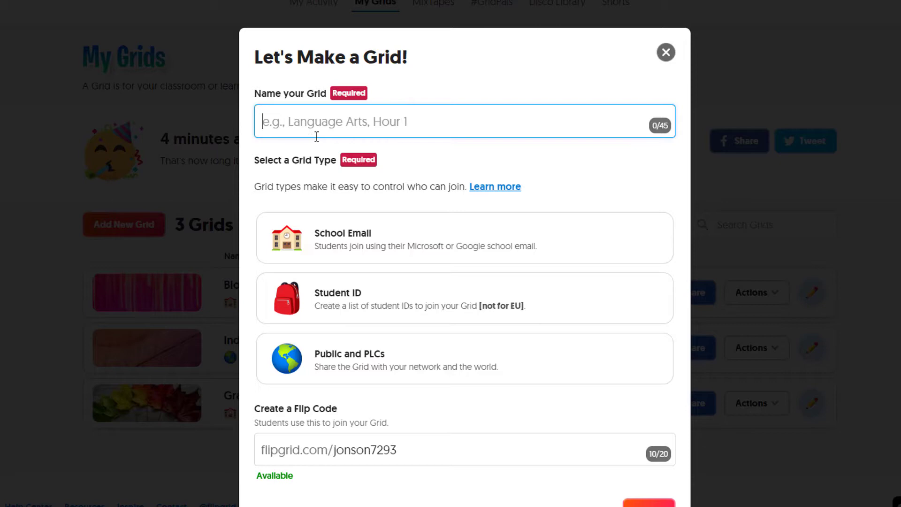
{"action": "type", "text": "English"}
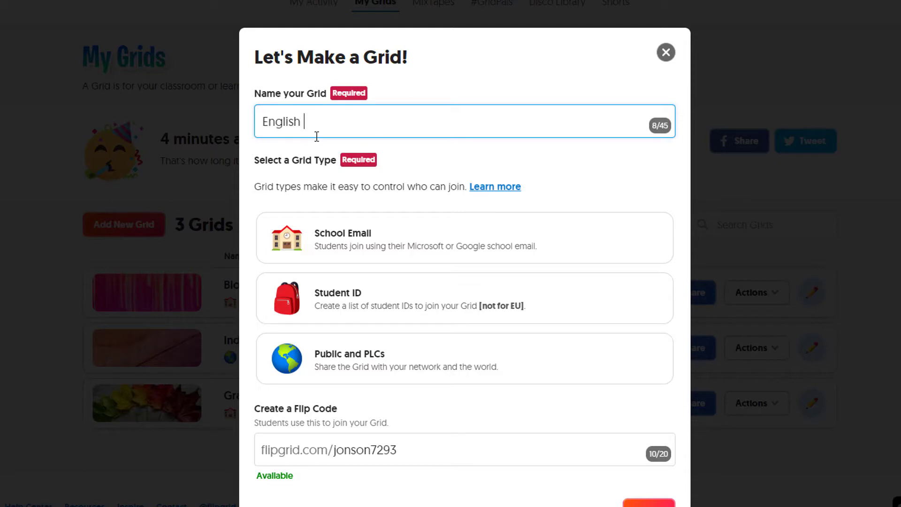
{"action": "type", "text": " 9 Block 2"}
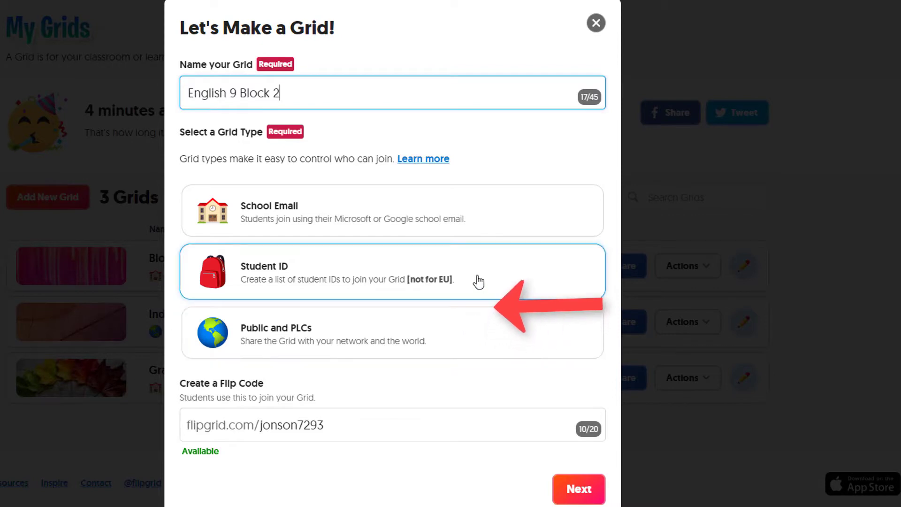
{"action": "left_click", "coordinate": [475, 222]}
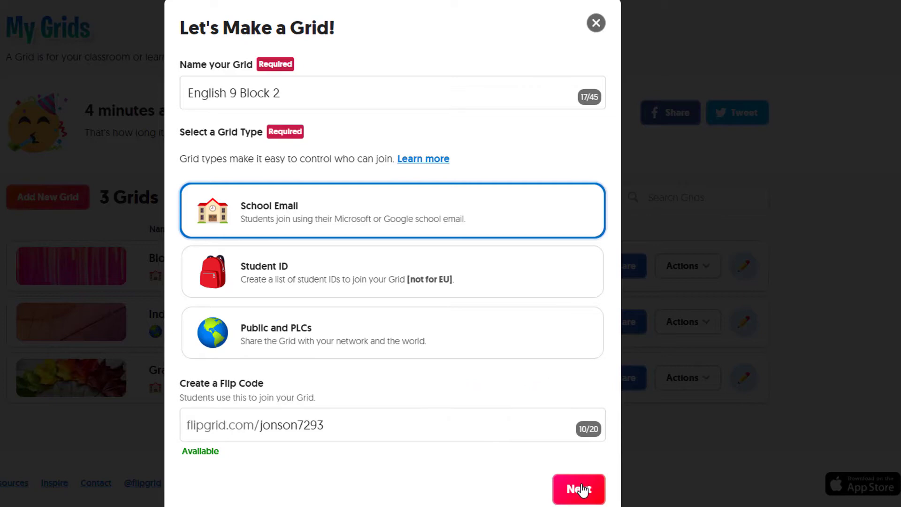
{"action": "left_click", "coordinate": [582, 489]}
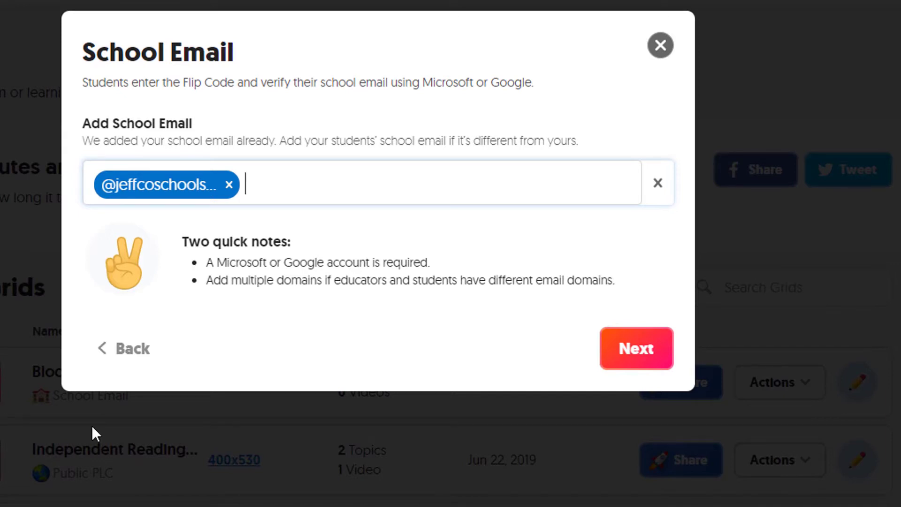
Confirm the school email domain to create the grid, then open its Grid Details page
{"action": "left_click", "coordinate": [626, 364]}
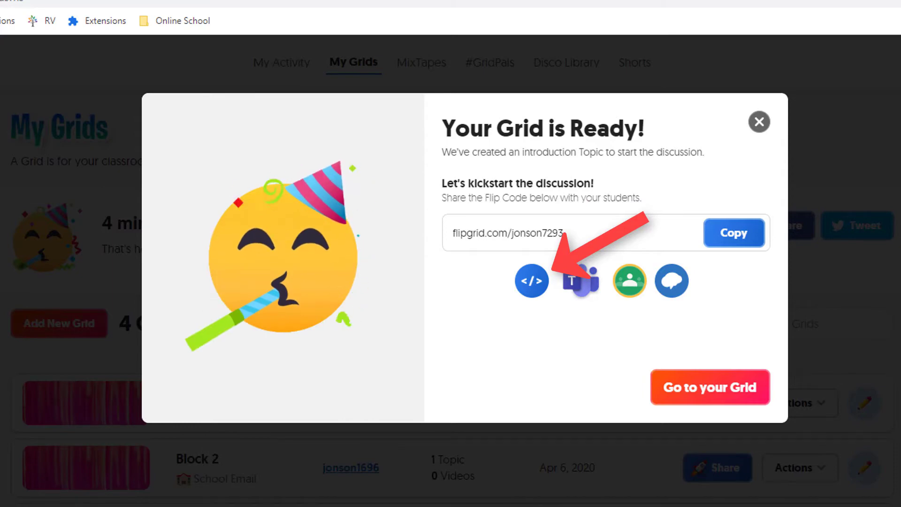
{"action": "left_click", "coordinate": [707, 378]}
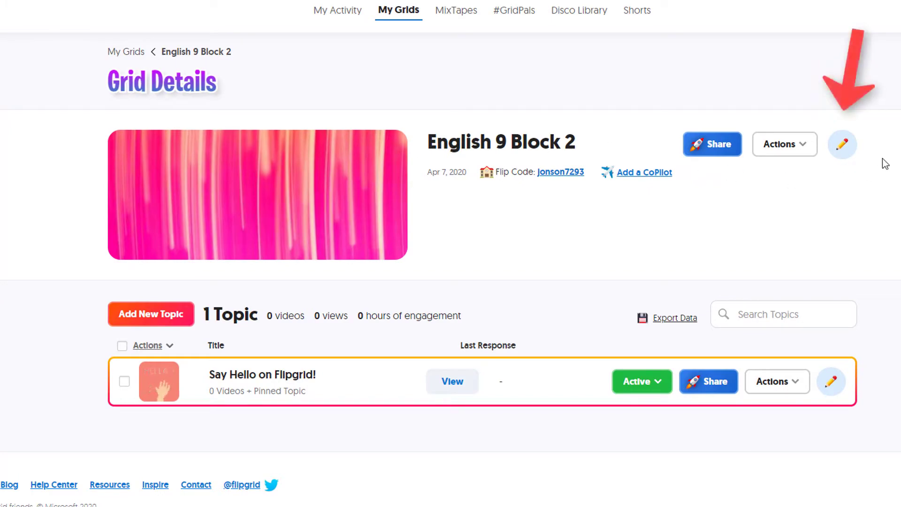
Edit the grid settings to switch off students' Download & Share
{"action": "left_click", "coordinate": [844, 146]}
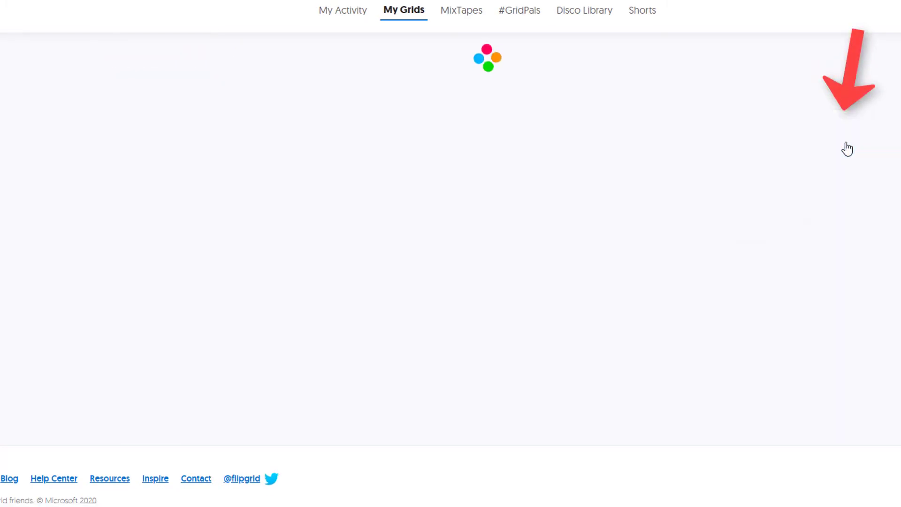
{"action": "scroll", "coordinate": [449, 305], "scroll_direction": "down", "scroll_amount": 4}
{"action": "scroll", "coordinate": [449, 306], "scroll_direction": "down", "scroll_amount": 7}
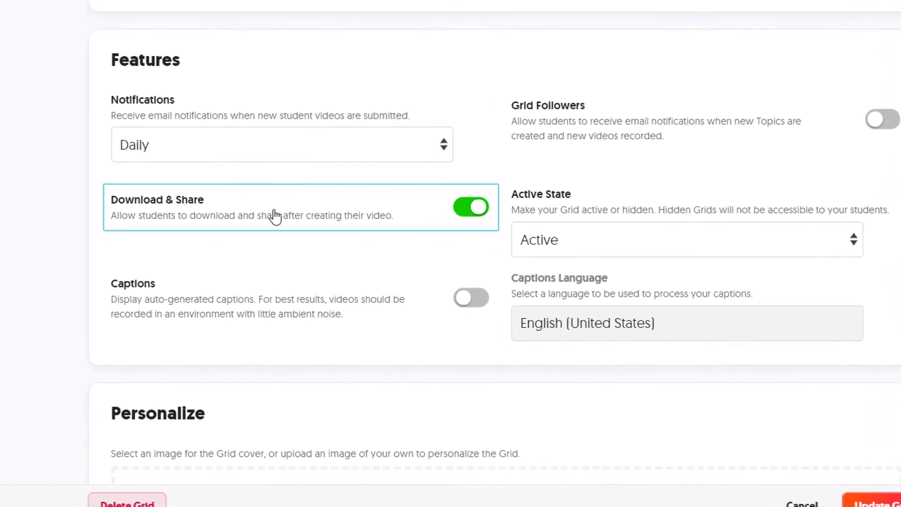
{"action": "left_click", "coordinate": [470, 202]}
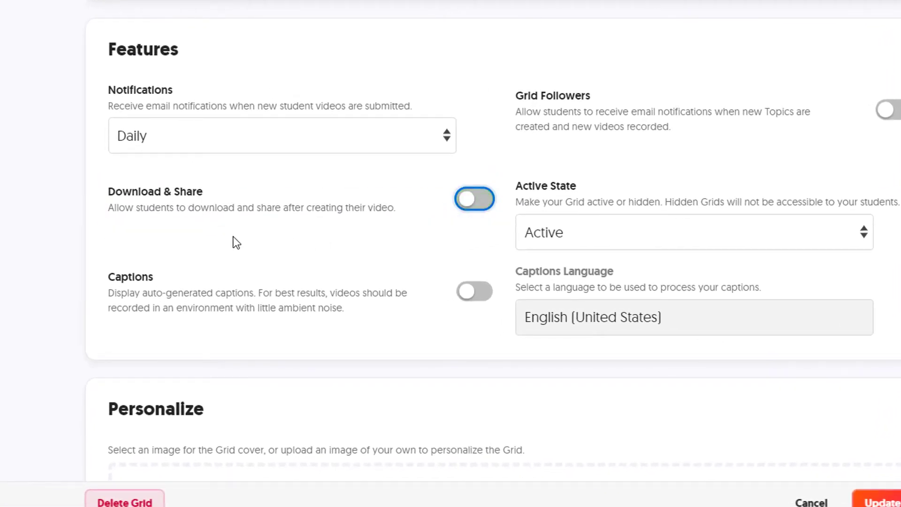
Choose the sunset dock photo from the Nature images as the grid cover
{"action": "scroll", "coordinate": [237, 247], "scroll_direction": "down", "scroll_amount": 4}
{"action": "scroll", "coordinate": [254, 210], "scroll_direction": "down", "scroll_amount": 7}
{"action": "left_click", "coordinate": [466, 378]}
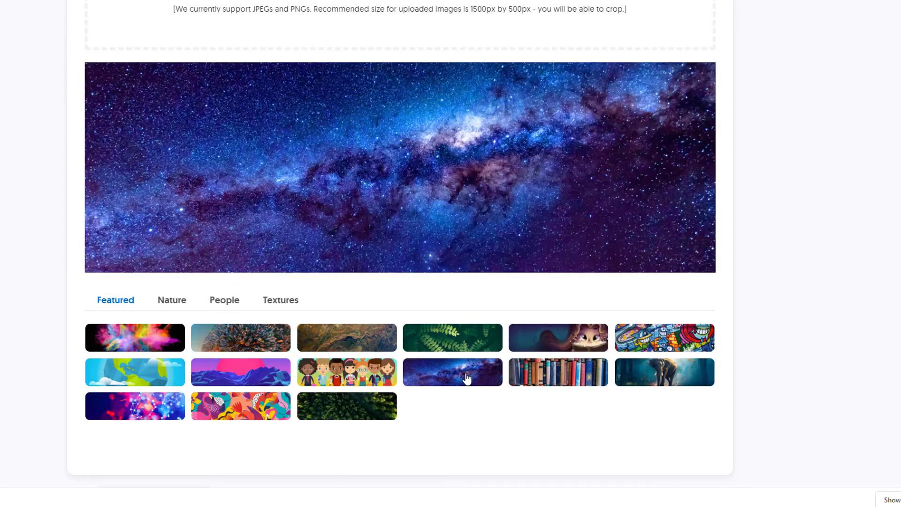
{"action": "scroll", "coordinate": [367, 305], "scroll_direction": "down", "scroll_amount": 3}
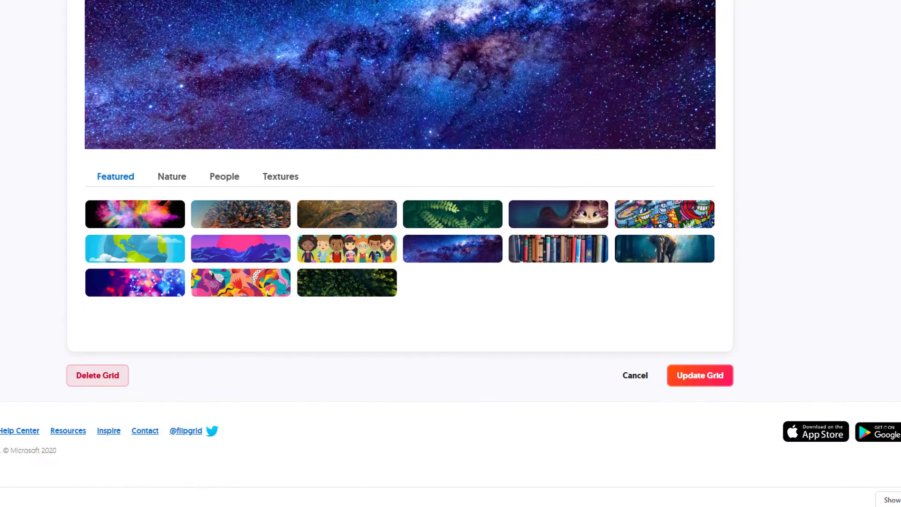
{"action": "left_click", "coordinate": [165, 176]}
{"action": "scroll", "coordinate": [165, 176], "scroll_direction": "up", "scroll_amount": 3}
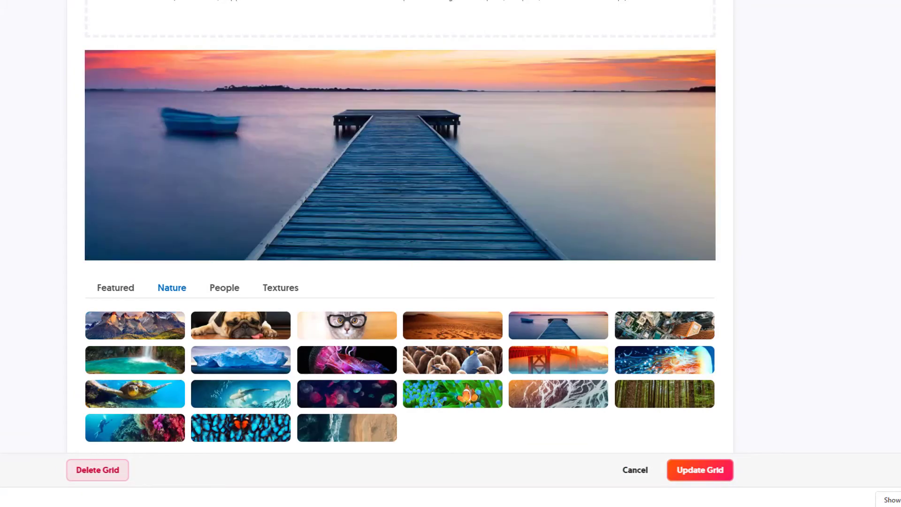
Save the grid updates and set the 'Say Hello on Flipgrid' topic to Hidden
{"action": "left_click", "coordinate": [702, 470]}
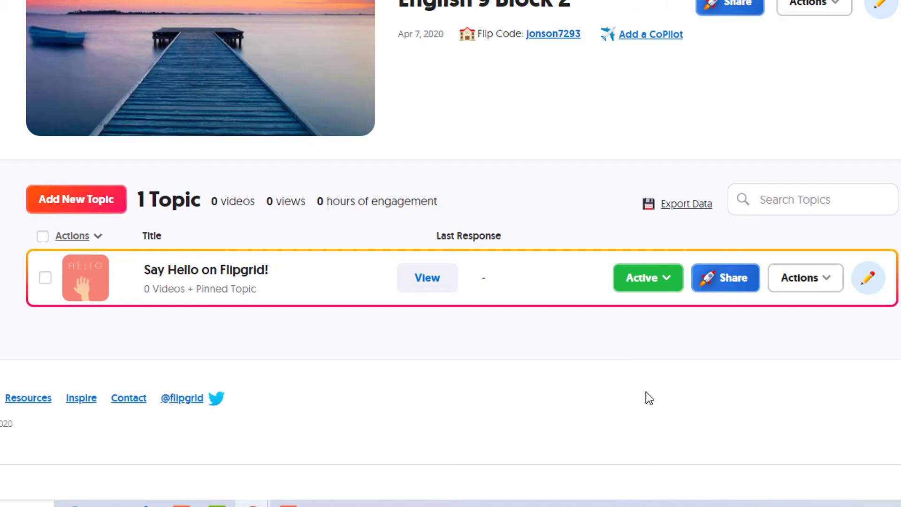
{"action": "scroll", "coordinate": [616, 360], "scroll_direction": "down", "scroll_amount": 1}
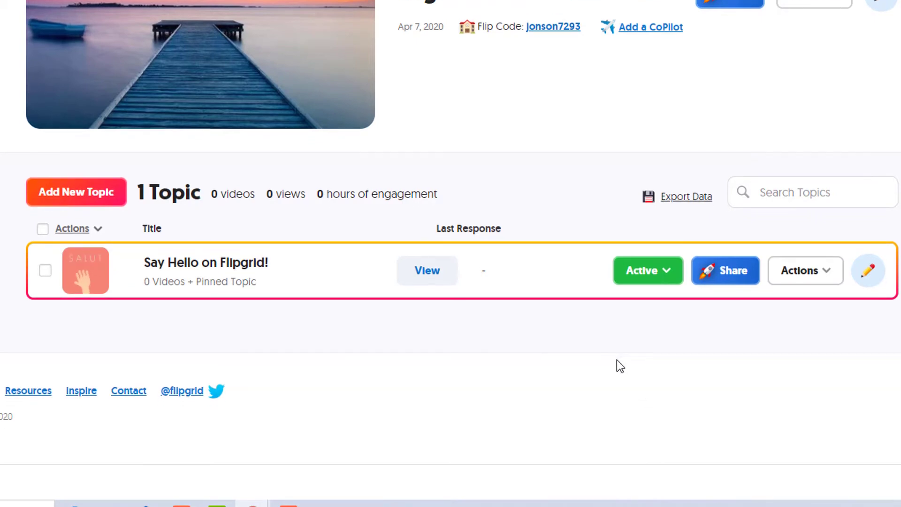
{"action": "left_click", "coordinate": [668, 277]}
{"action": "left_click", "coordinate": [639, 350]}
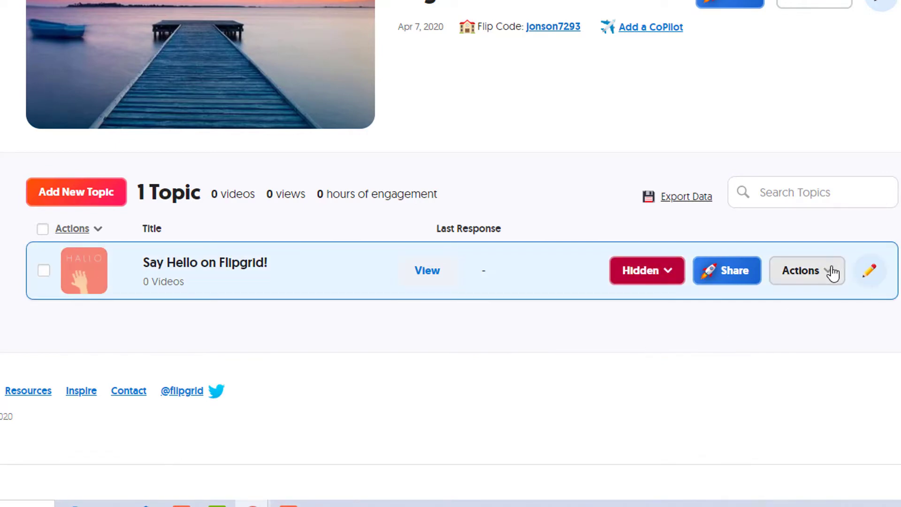
{"action": "left_click", "coordinate": [832, 272]}
{"action": "scroll", "coordinate": [833, 281], "scroll_direction": "down", "scroll_amount": 1}
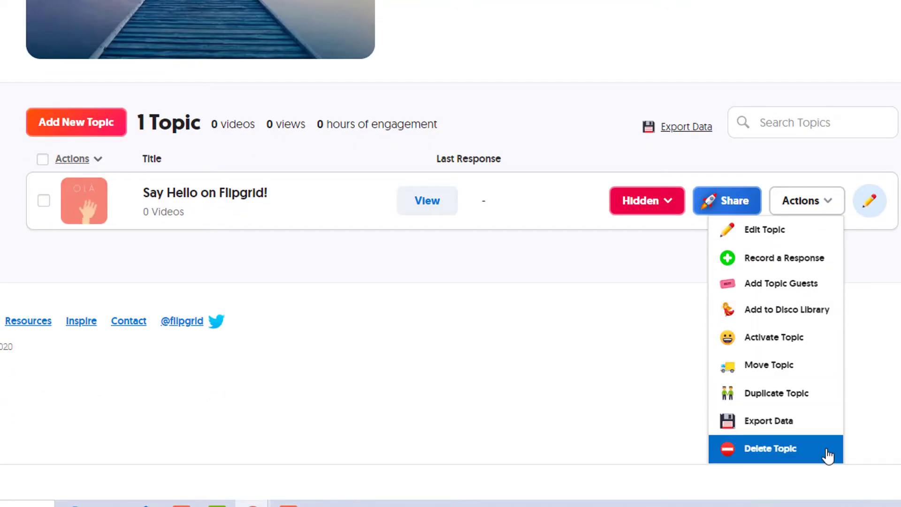
{"action": "scroll", "coordinate": [625, 347], "scroll_direction": "up", "scroll_amount": 1}
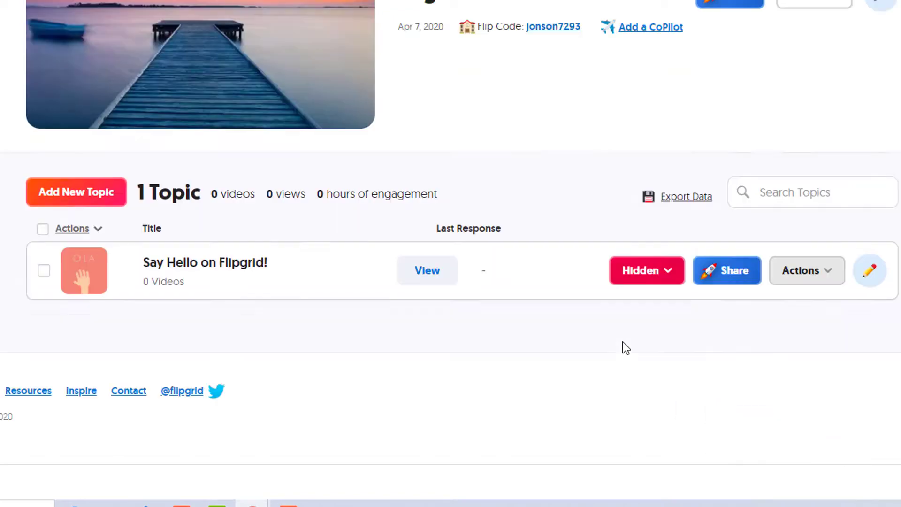
Start a 'Character Comparison' topic with the pasted novel-versus-movie prompt and a 3-minute recording limit
{"action": "left_click", "coordinate": [96, 192]}
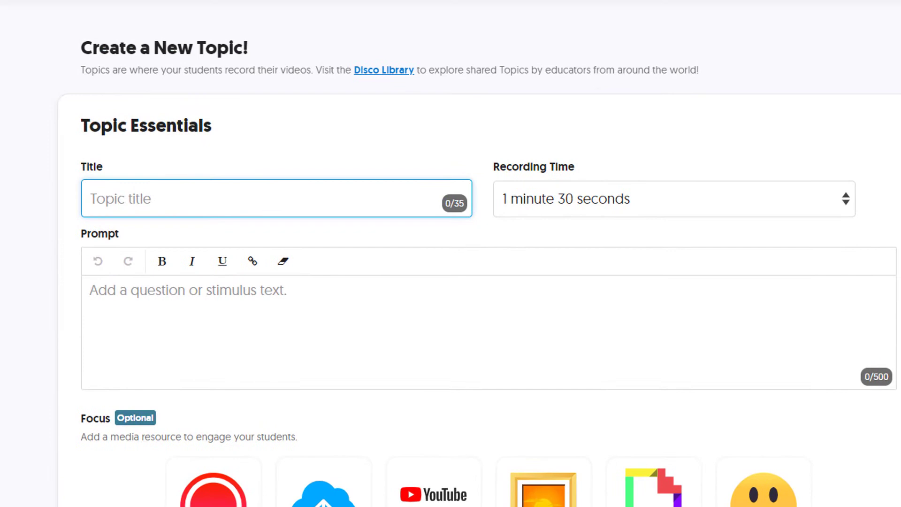
{"action": "left_click", "coordinate": [139, 195]}
{"action": "type", "text": "Character Comparison"}
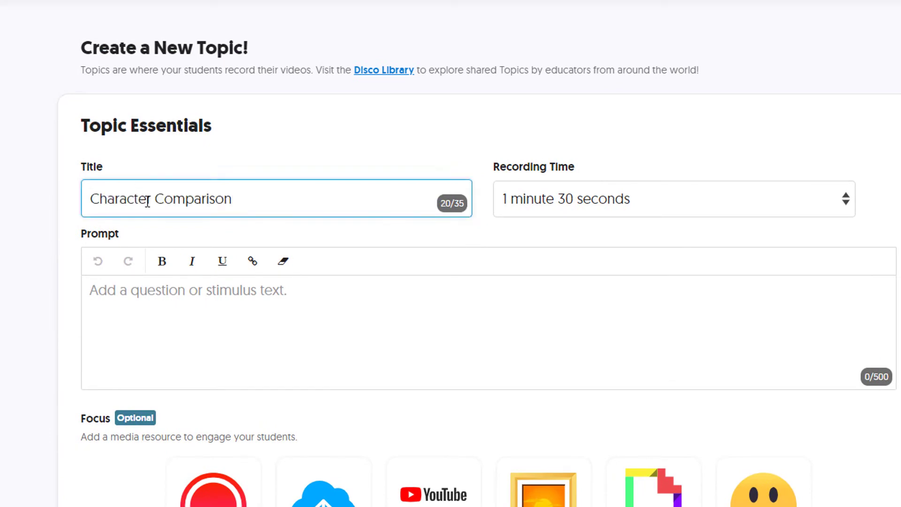
{"action": "left_click", "coordinate": [137, 295]}
{"action": "type", "text": "Choose a character from our novel and pick a movie character who faces similar challenges/has a similar journey.  In 3 minutes or less, describe why you selected the movie character and fully explain the similarities."}
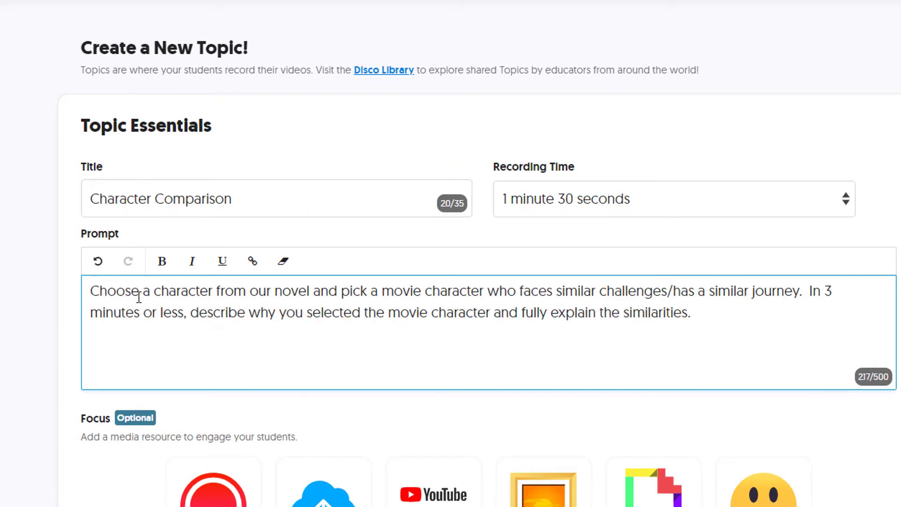
{"action": "left_click", "coordinate": [848, 198]}
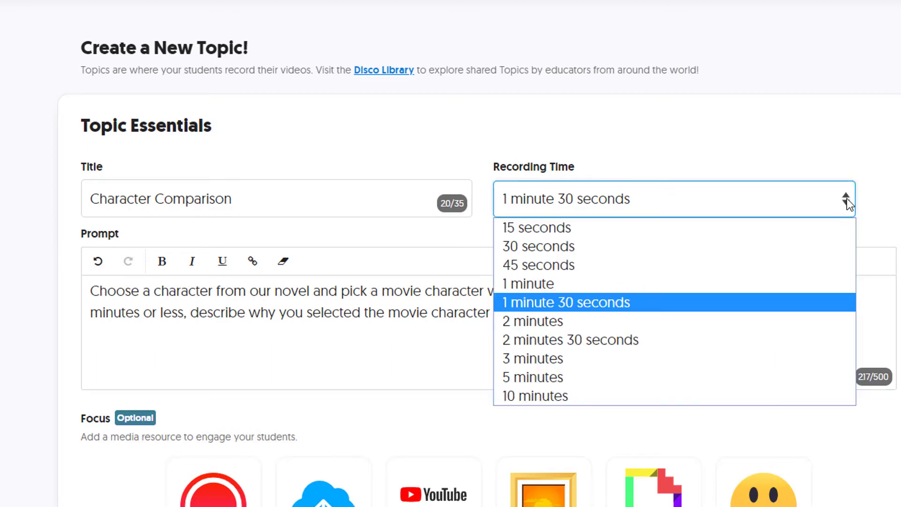
{"action": "left_click", "coordinate": [741, 363]}
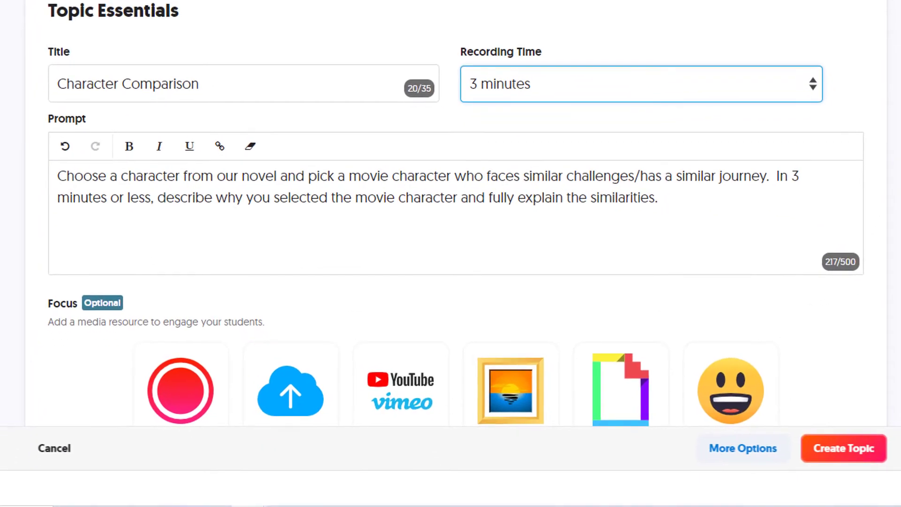
Upload an image file and crop it as the topic's focus image
{"action": "scroll", "coordinate": [296, 206], "scroll_direction": "down", "scroll_amount": 5}
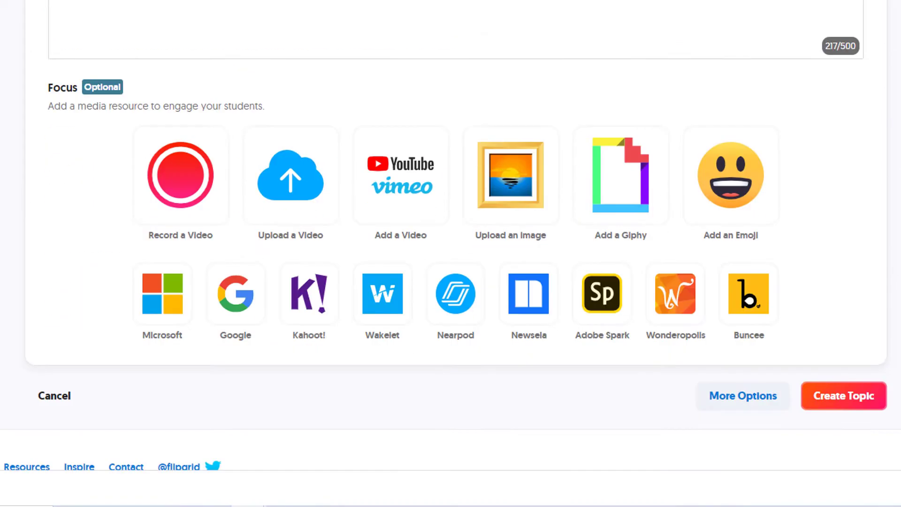
{"action": "left_click", "coordinate": [519, 213]}
{"action": "left_click", "coordinate": [396, 199]}
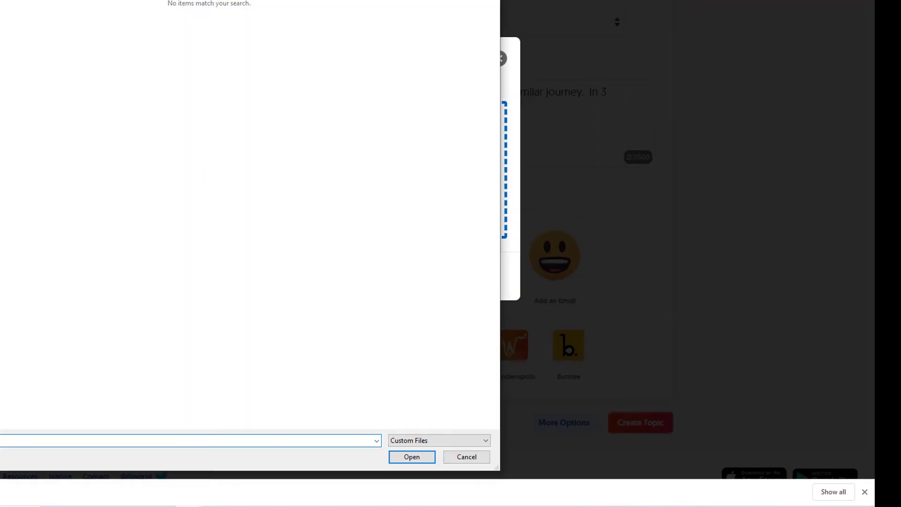
{"action": "double_click", "coordinate": [29, 29]}
{"action": "left_click", "coordinate": [484, 392]}
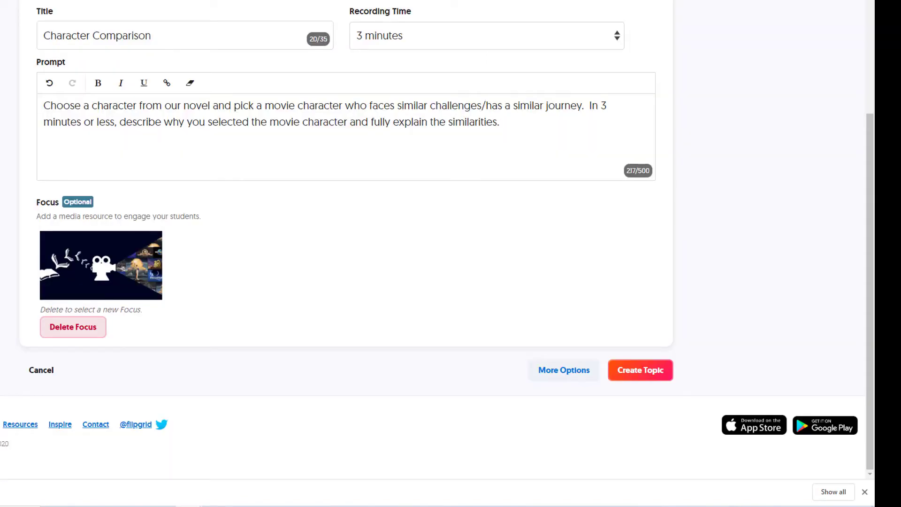
Keep student replies on and schedule the topic from 04/08/2020 to 04/15/2020
{"action": "left_click", "coordinate": [563, 371]}
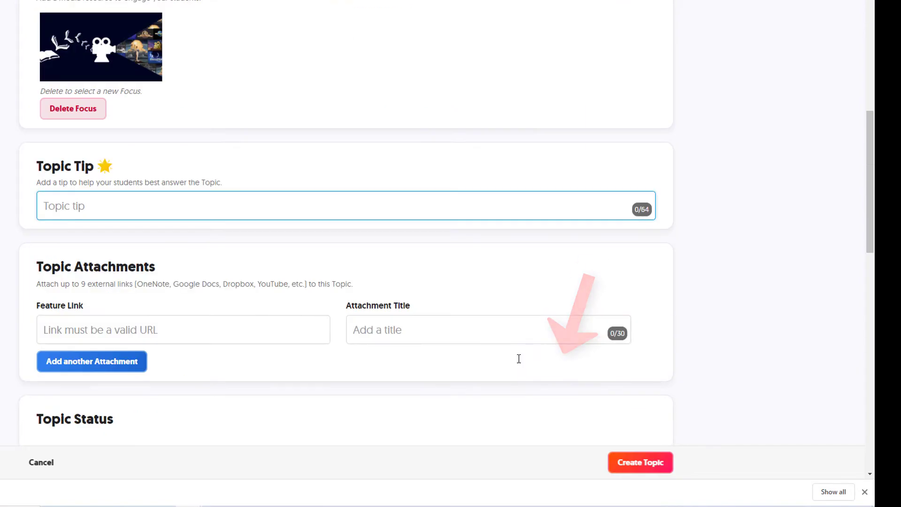
{"action": "scroll", "coordinate": [507, 353], "scroll_direction": "down", "scroll_amount": 3}
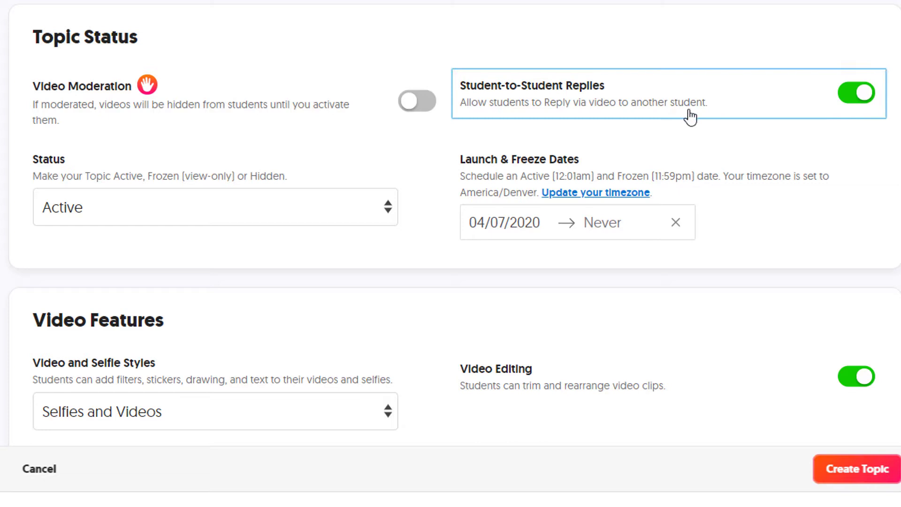
{"action": "left_click", "coordinate": [858, 93]}
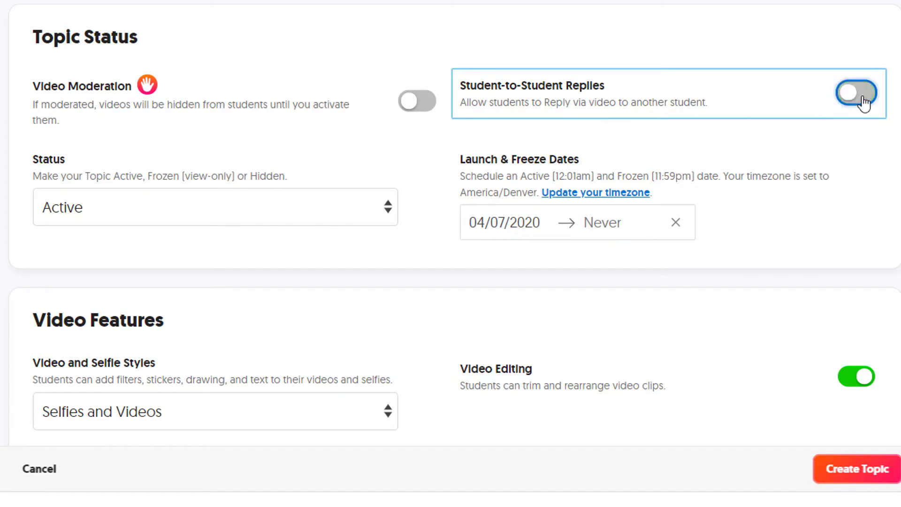
{"action": "left_click", "coordinate": [860, 94]}
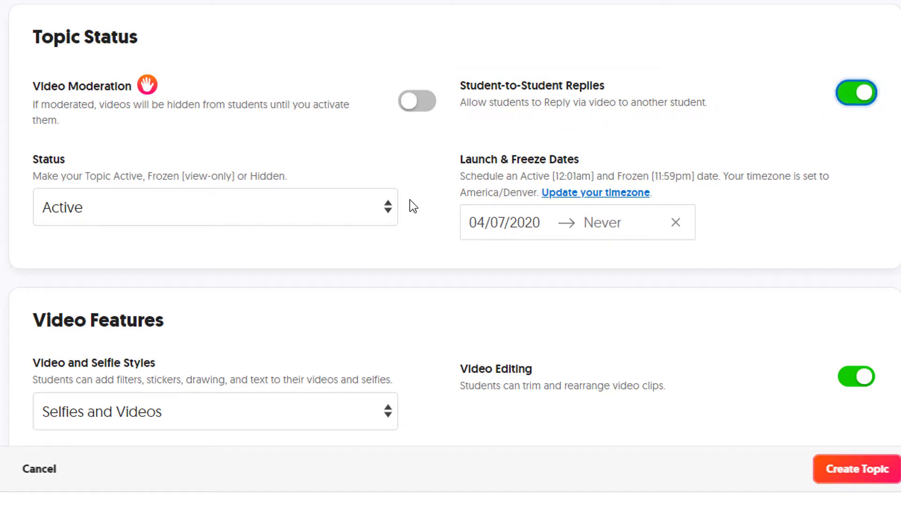
{"action": "left_click", "coordinate": [557, 232]}
{"action": "left_click", "coordinate": [578, 360]}
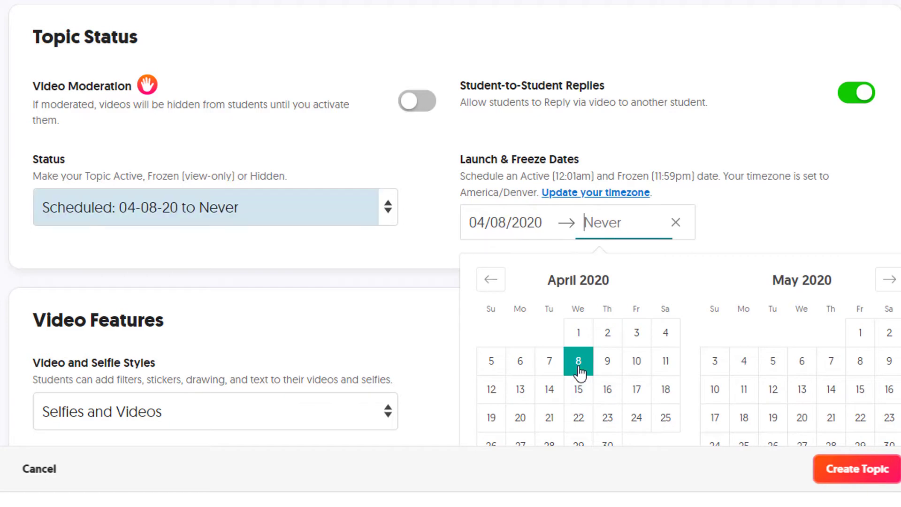
{"action": "left_click", "coordinate": [577, 390]}
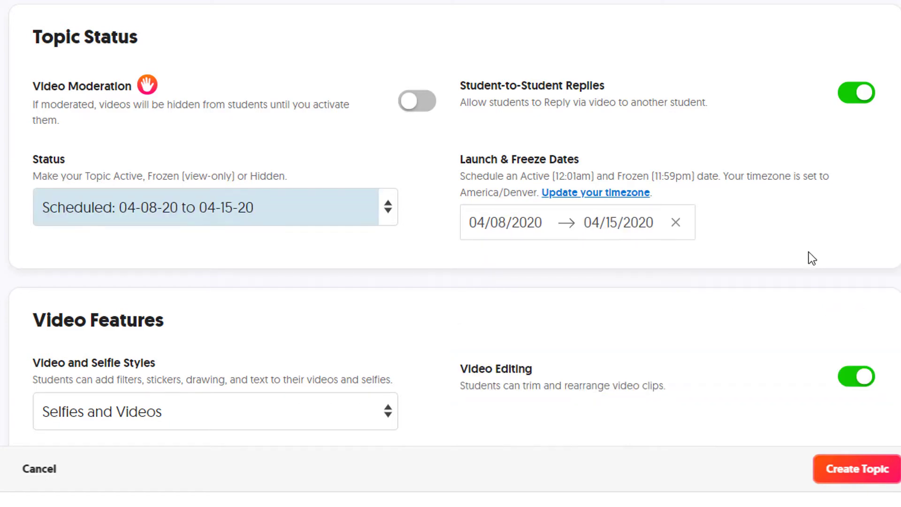
Keep Selfies and Videos as the video style and turn off View Count
{"action": "scroll", "coordinate": [808, 253], "scroll_direction": "down", "scroll_amount": 5}
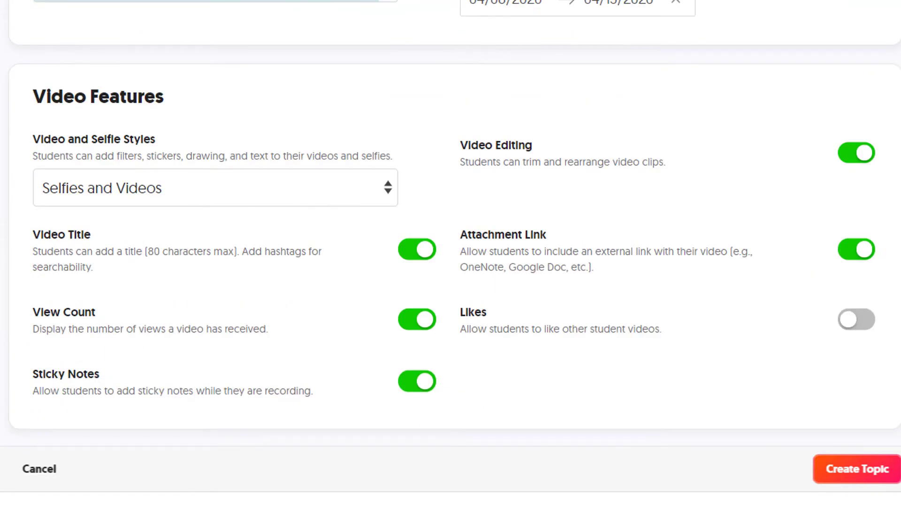
{"action": "scroll", "coordinate": [297, 93], "scroll_direction": "down", "scroll_amount": 3}
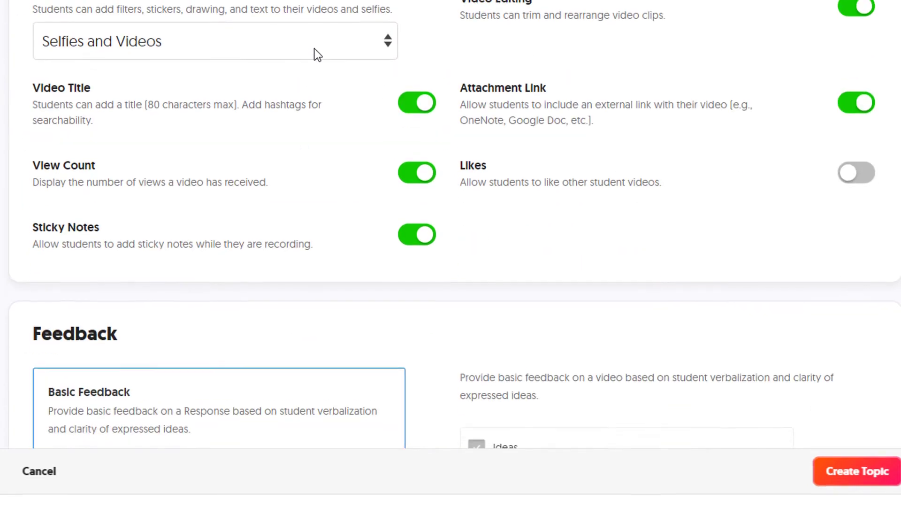
{"action": "left_click", "coordinate": [311, 47]}
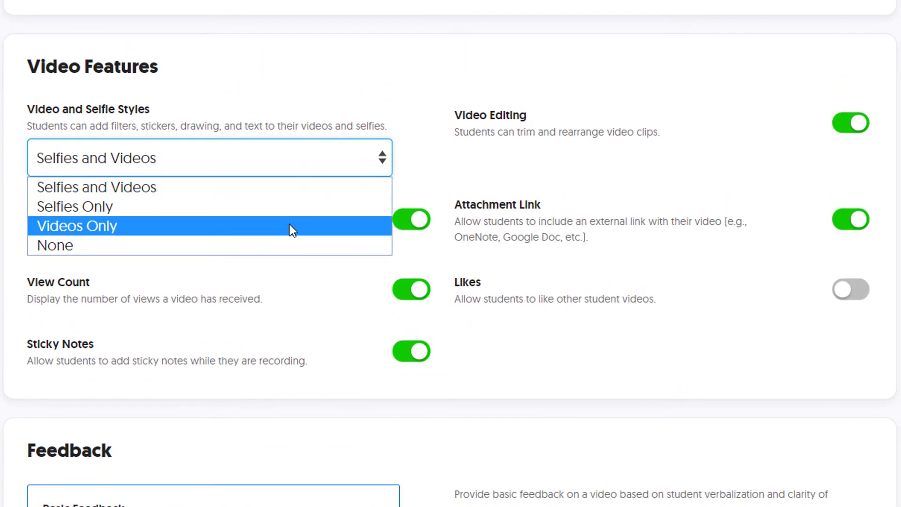
{"action": "left_click", "coordinate": [270, 188]}
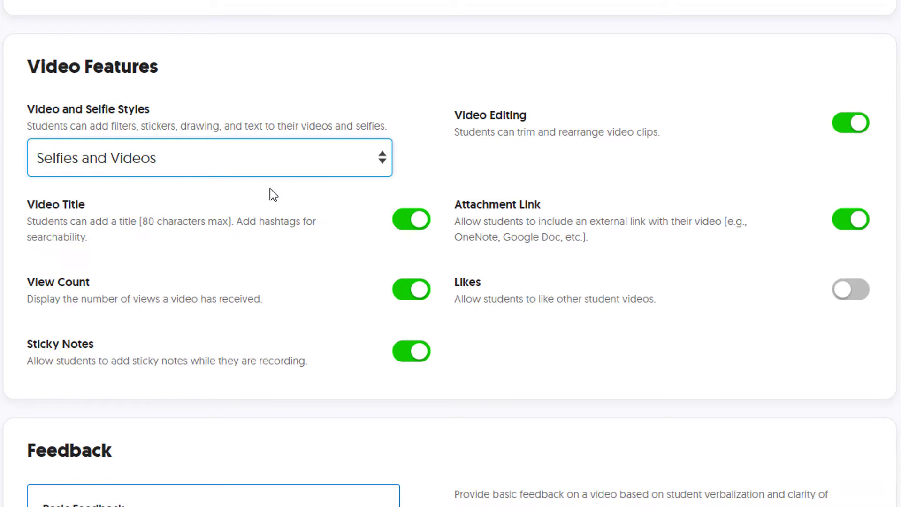
{"action": "left_click", "coordinate": [402, 293]}
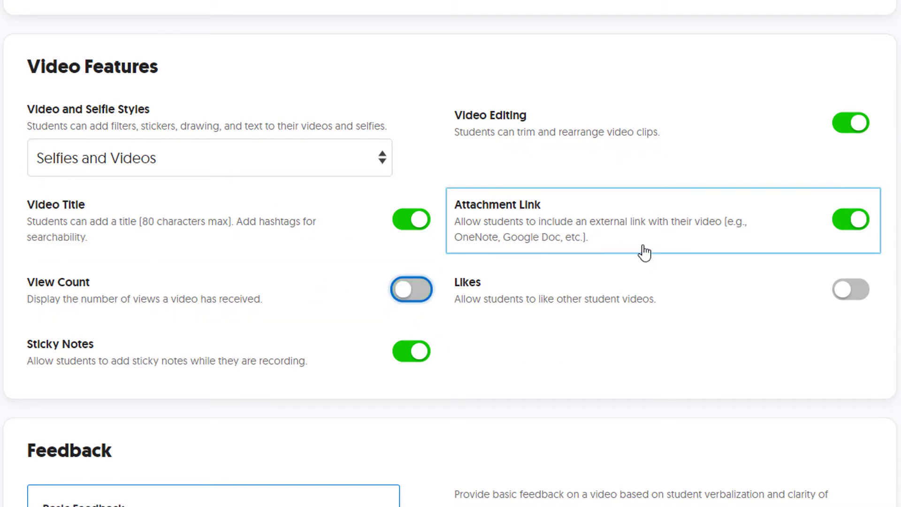
Switch to Custom Feedback and add a 'Point' criterion, max score 5, described 'Point is clearly stated.'
{"action": "scroll", "coordinate": [668, 307], "scroll_direction": "down", "scroll_amount": 7}
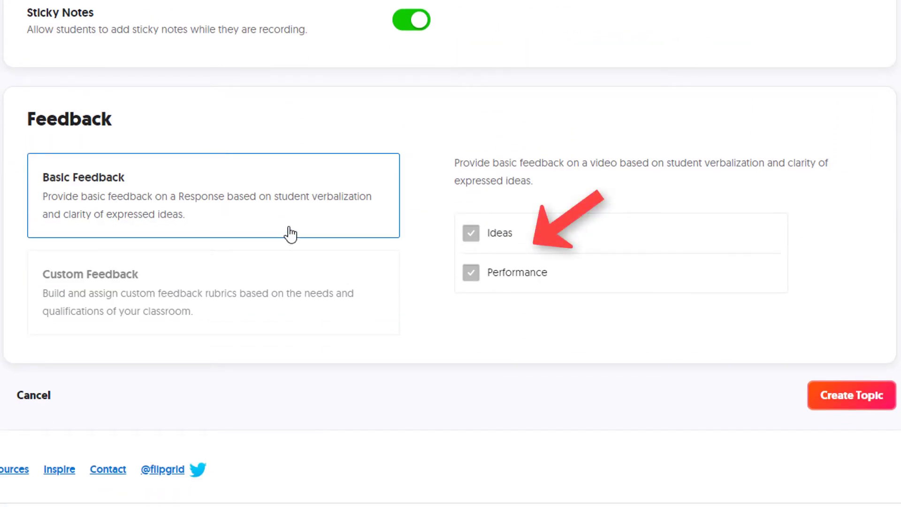
{"action": "left_click", "coordinate": [217, 293]}
{"action": "left_click", "coordinate": [483, 237]}
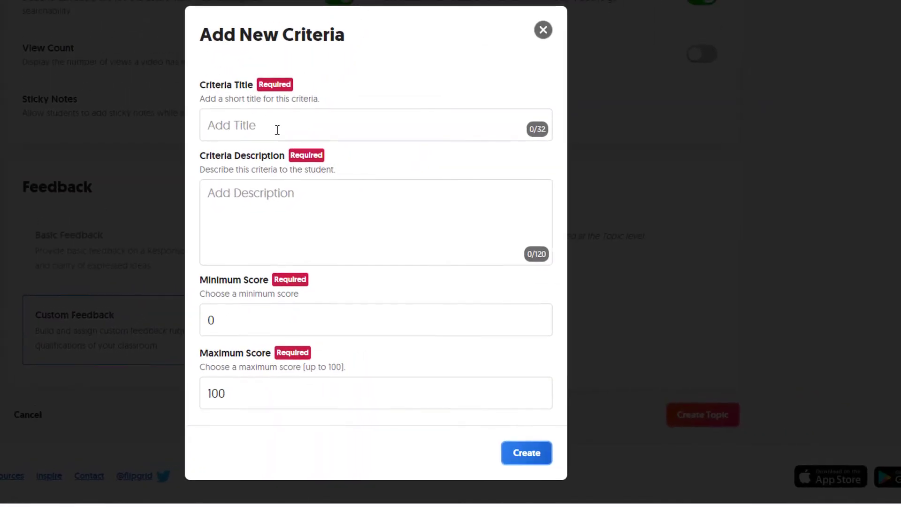
{"action": "left_click", "coordinate": [308, 84]}
{"action": "type", "text": "Point"}
{"action": "double_click", "coordinate": [328, 379]}
{"action": "type", "text": "5"}
{"action": "left_click", "coordinate": [329, 164]}
{"action": "type", "text": "Clearly makes a poi"}
{"action": "key", "text": "ctrl+a"}
{"action": "type", "text": "Point is clearly states"}
{"action": "key", "text": "BackSpace"}
{"action": "type", "text": "d."}
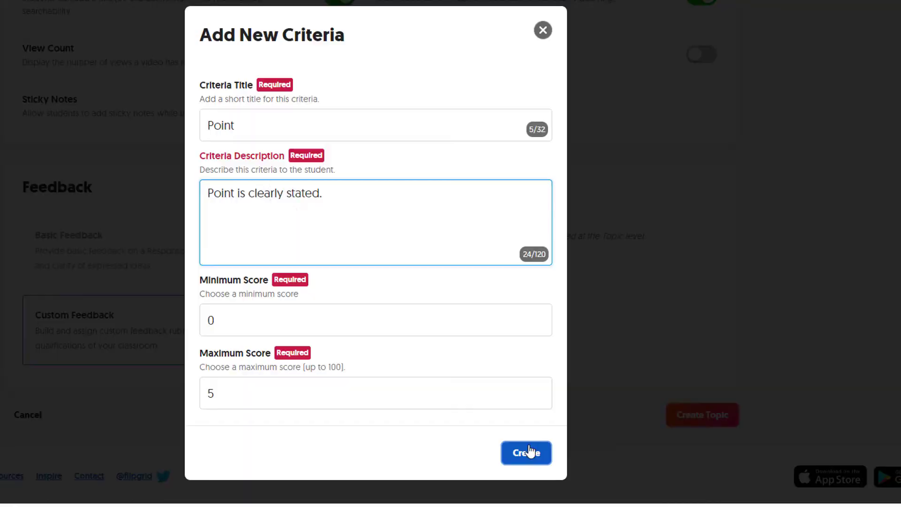
{"action": "left_click", "coordinate": [525, 452]}
Add an 'Evidence' criterion, max score 5, about specific evidence supporting the point
{"action": "left_click", "coordinate": [276, 126]}
{"action": "type", "text": "Evidence"}
{"action": "key", "text": "Tab"}
{"action": "type", "text": "Soecific evidence is provided to support your point."}
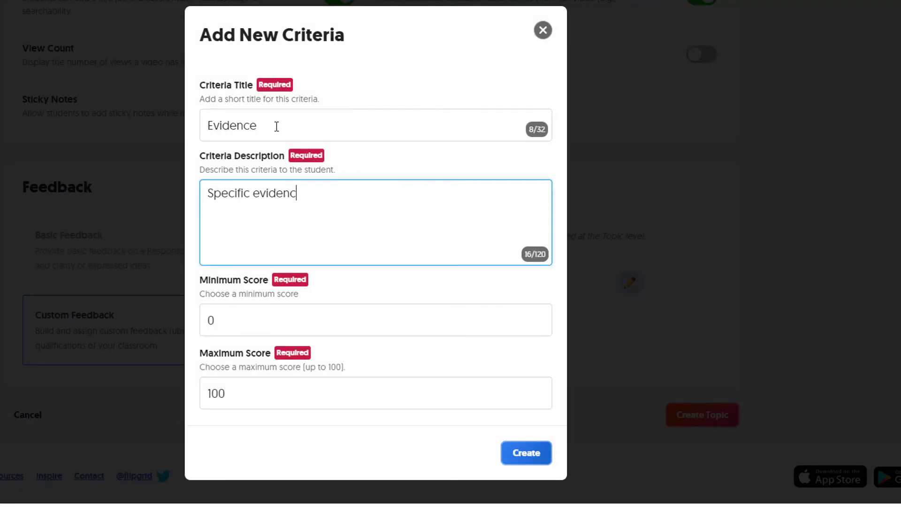
{"action": "key", "text": "Tab"}
{"action": "key", "text": "Tab"}
{"action": "type", "text": "5"}
{"action": "key", "text": "Return"}
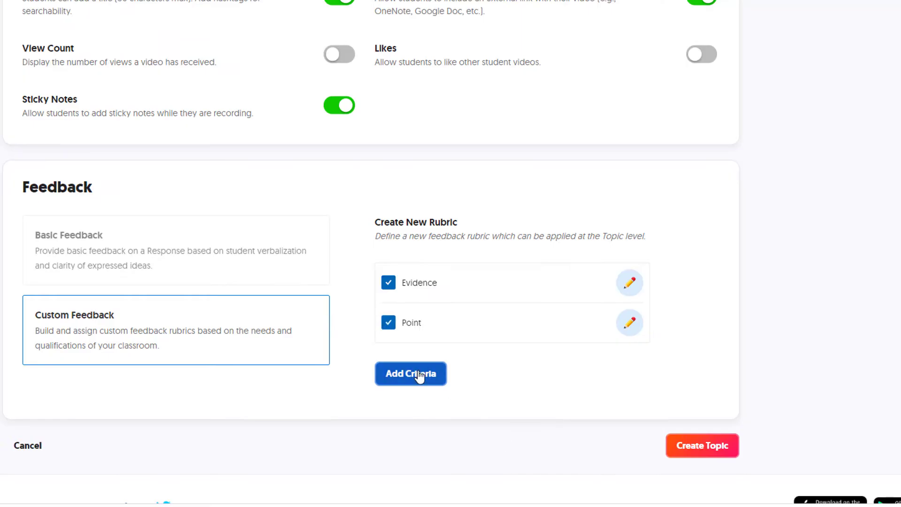
Add an 'Analysis' criterion, max score 5, on ideas being fully analyzed, then create the topic
{"action": "left_click", "coordinate": [418, 374]}
{"action": "left_click", "coordinate": [339, 122]}
{"action": "type", "text": "Analysis"}
{"action": "key", "text": "Tab"}
{"action": "type", "text": "Evidence is"}
{"action": "key", "text": "BackSpace"}
{"action": "key", "text": "BackSpace"}
{"action": "key", "text": "BackSpace"}
{"action": "type", "text": "and ideas are fully analyzed and explained."}
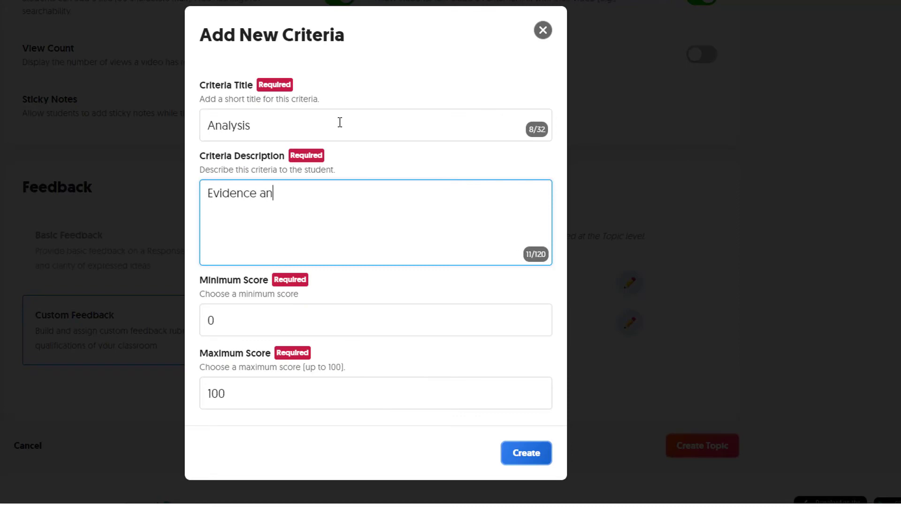
{"action": "key", "text": "Tab"}
{"action": "key", "text": "Tab"}
{"action": "type", "text": "5"}
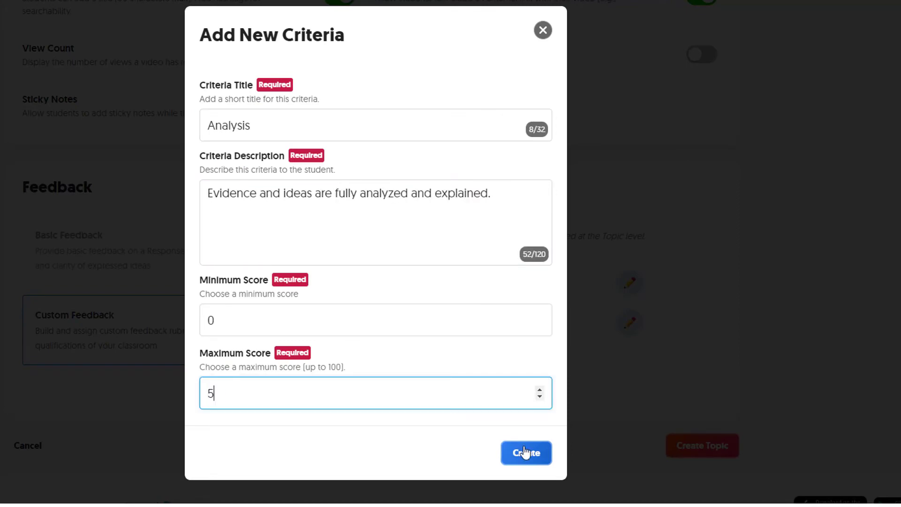
{"action": "left_click", "coordinate": [524, 452]}
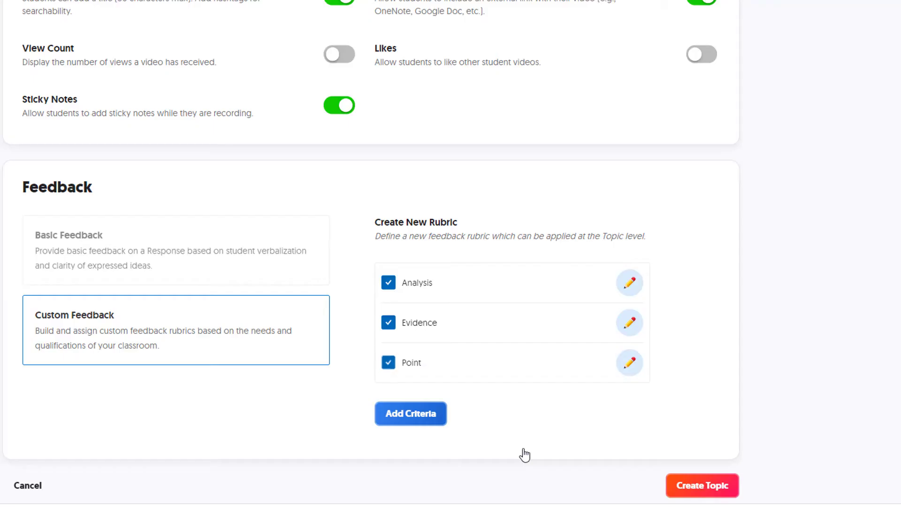
{"action": "left_click", "coordinate": [711, 488]}
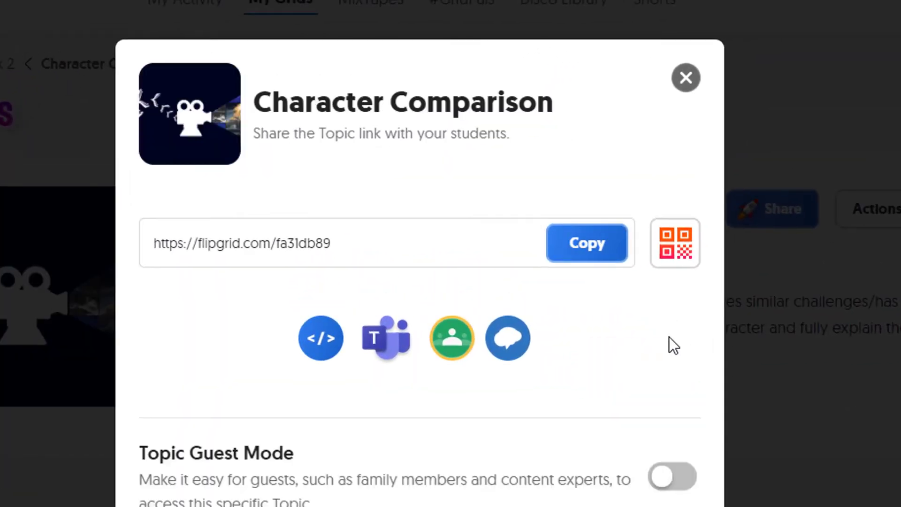
Copy the topic's share link and join it as a student using a Google account
{"action": "left_click", "coordinate": [582, 242]}
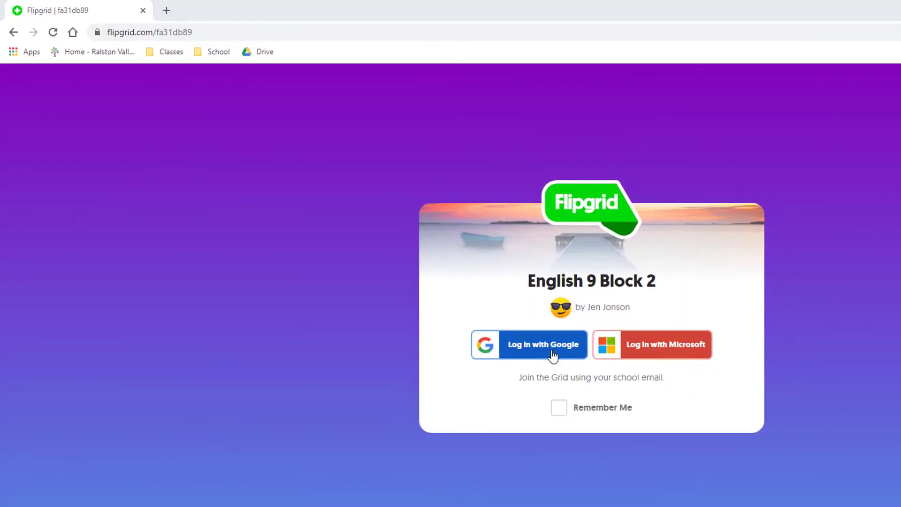
{"action": "left_click", "coordinate": [553, 356]}
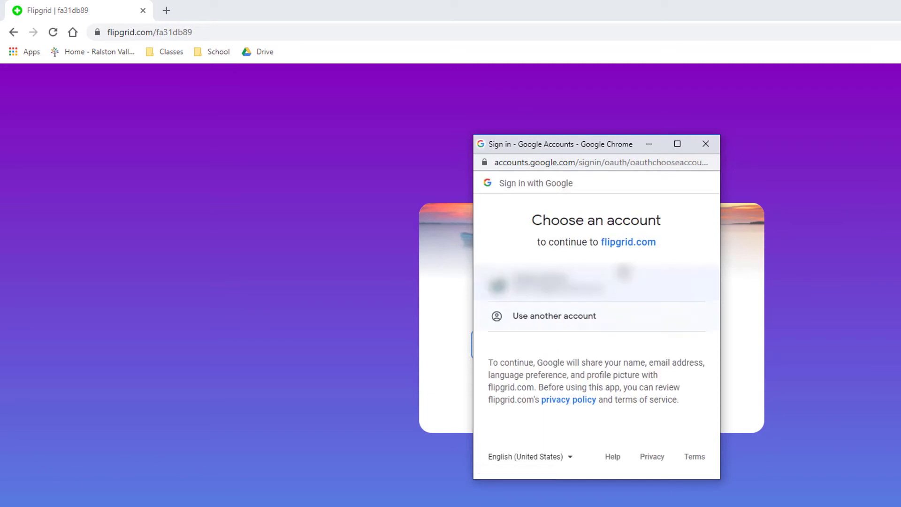
{"action": "left_click", "coordinate": [614, 284]}
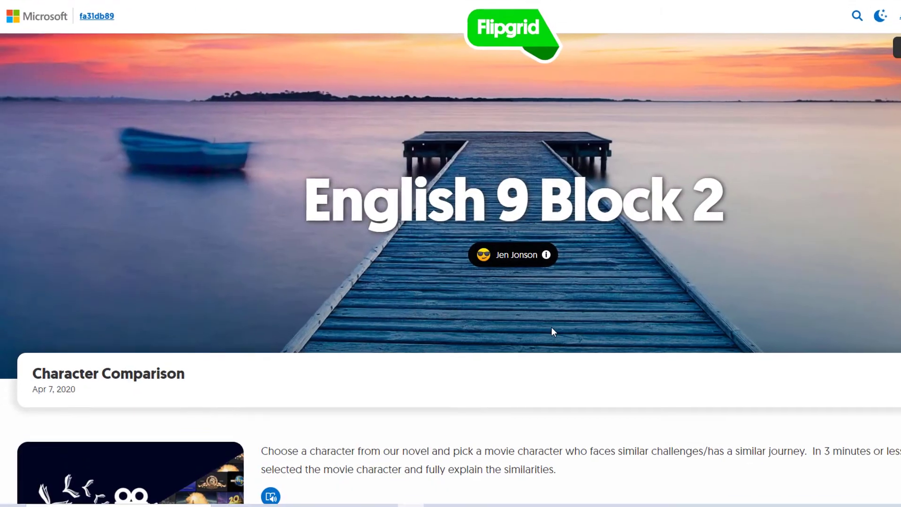
Scroll down the Character Comparison topic to its 0 Responses area
{"action": "scroll", "coordinate": [563, 267], "scroll_direction": "down", "scroll_amount": 5}
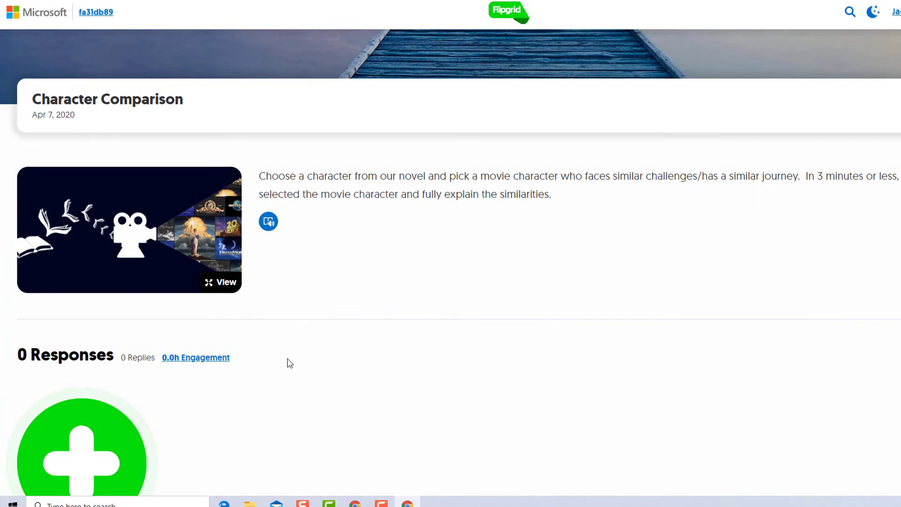
{"action": "scroll", "coordinate": [289, 362], "scroll_direction": "down", "scroll_amount": 3}
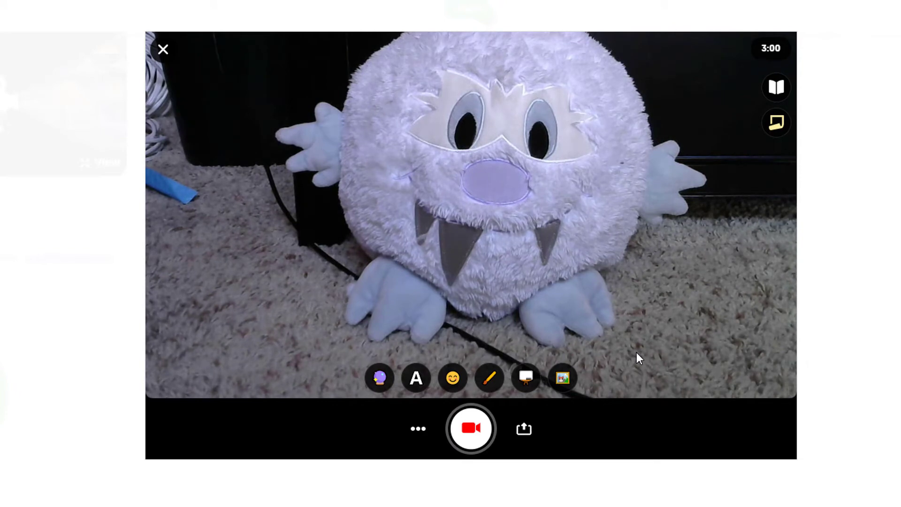
Apply the Cool filter and add a white-box 'Hello' text label to the video
{"action": "left_click", "coordinate": [379, 377]}
{"action": "left_click", "coordinate": [358, 344]}
{"action": "left_click", "coordinate": [416, 377]}
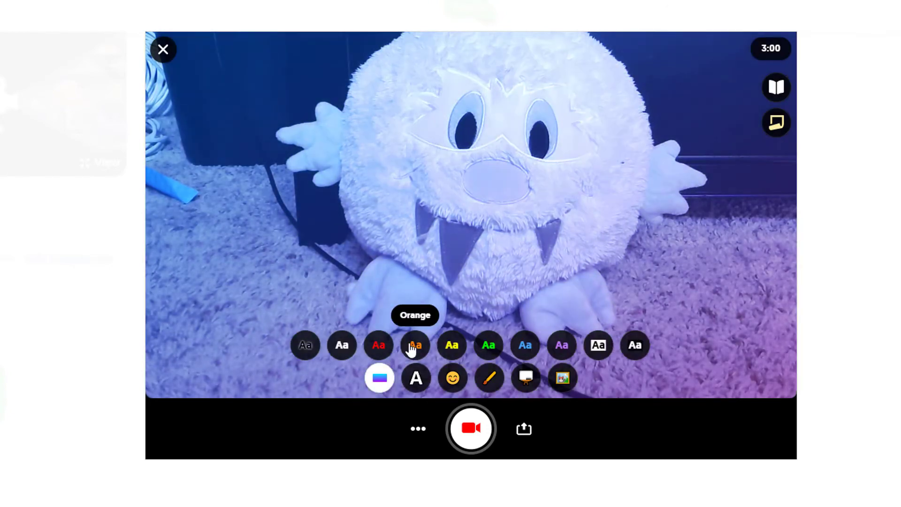
{"action": "left_click", "coordinate": [599, 348]}
{"action": "type", "text": "H"}
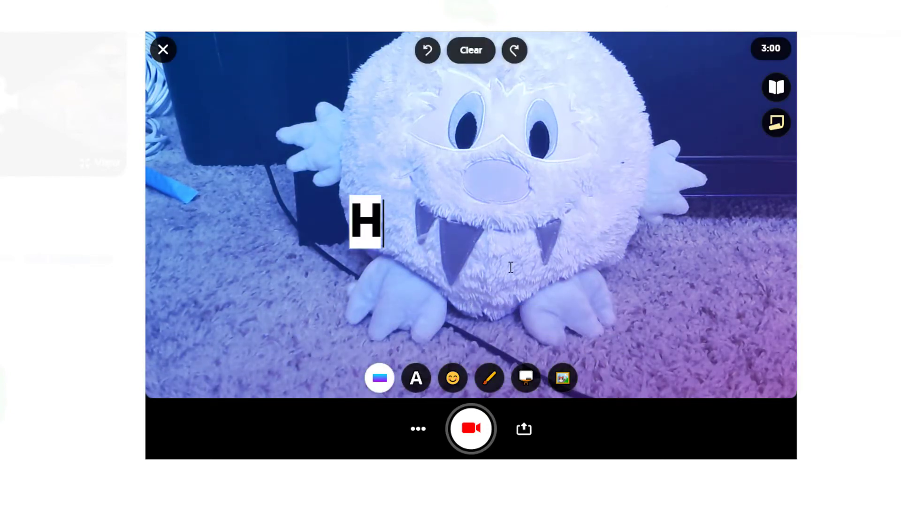
{"action": "type", "text": "ello"}
{"action": "left_click", "coordinate": [405, 228]}
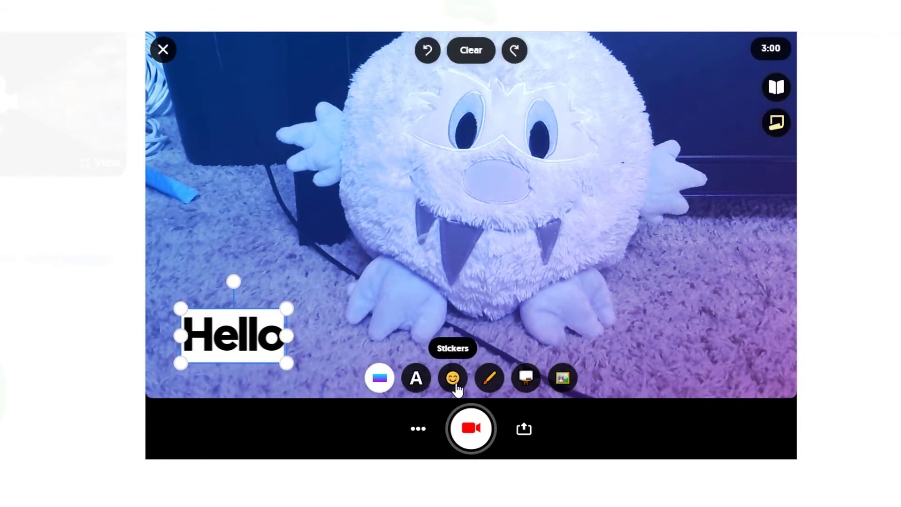
Add a grinning emoji sticker and draw a red squiggle at the bottom-right
{"action": "left_click", "coordinate": [453, 379]}
{"action": "left_click", "coordinate": [437, 184]}
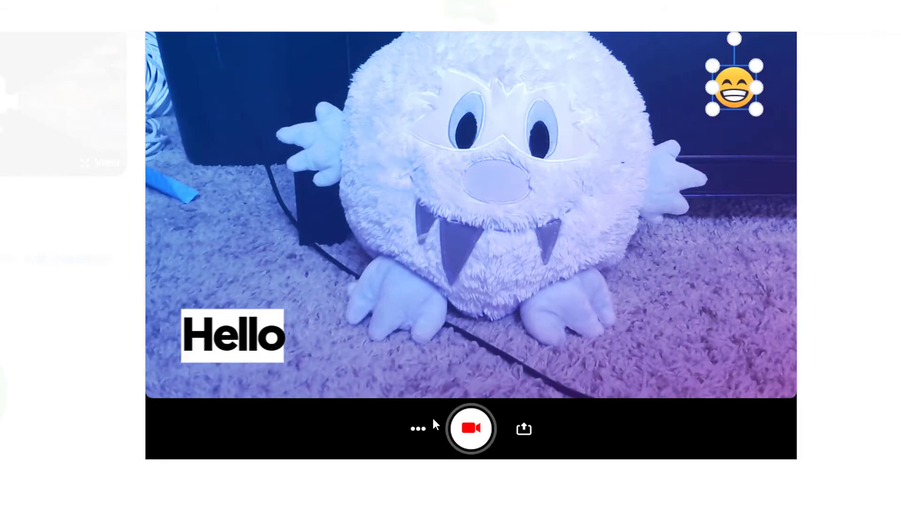
{"action": "left_click", "coordinate": [489, 378]}
{"action": "left_click_drag", "start_coordinate": [642, 349], "coordinate": [694, 345]}
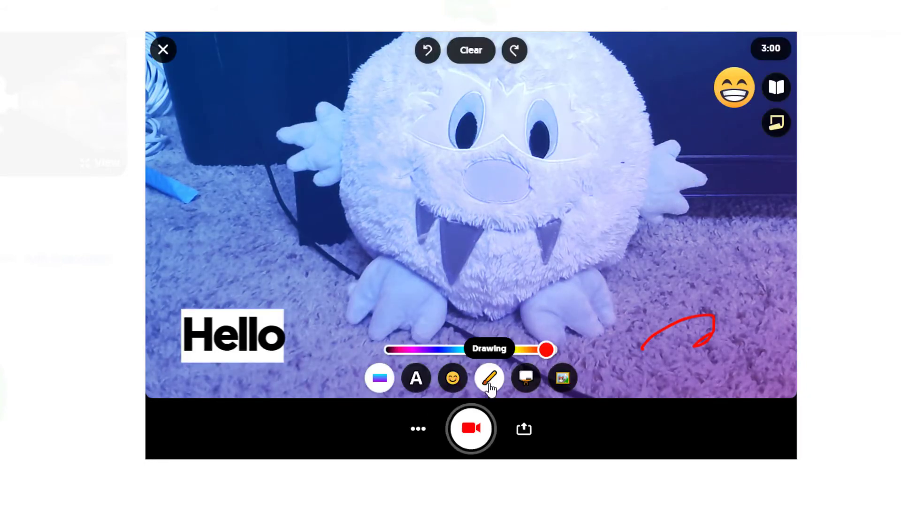
{"action": "left_click", "coordinate": [489, 385]}
Cover the camera with a whiteboard, then clear the boards to reveal the camera again
{"action": "left_click", "coordinate": [527, 380]}
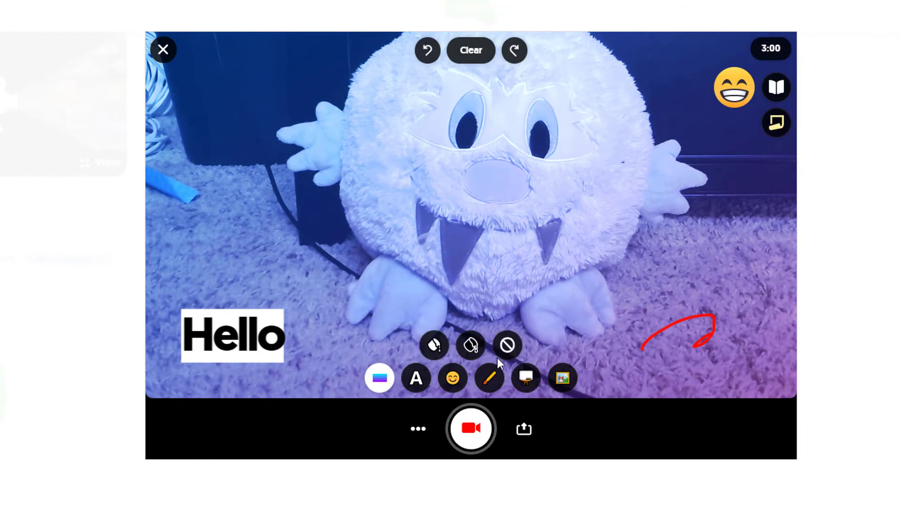
{"action": "left_click", "coordinate": [434, 347]}
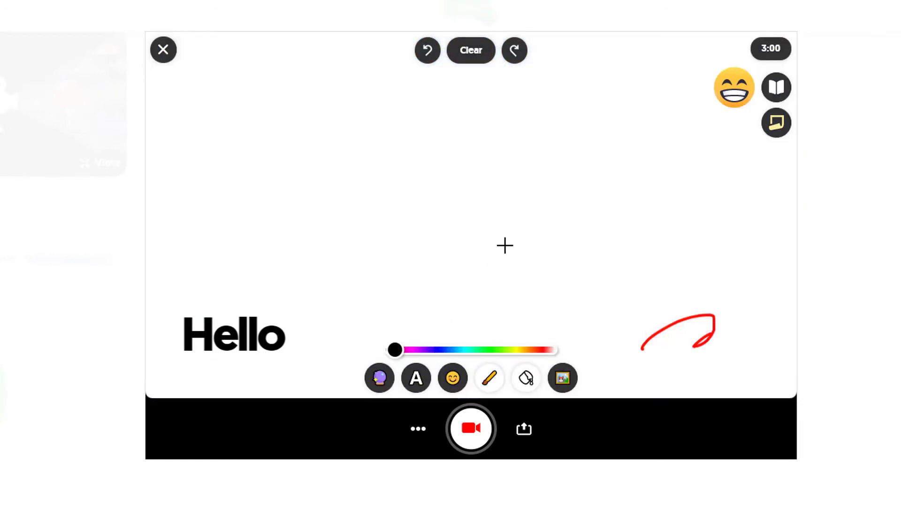
{"action": "left_click", "coordinate": [525, 380]}
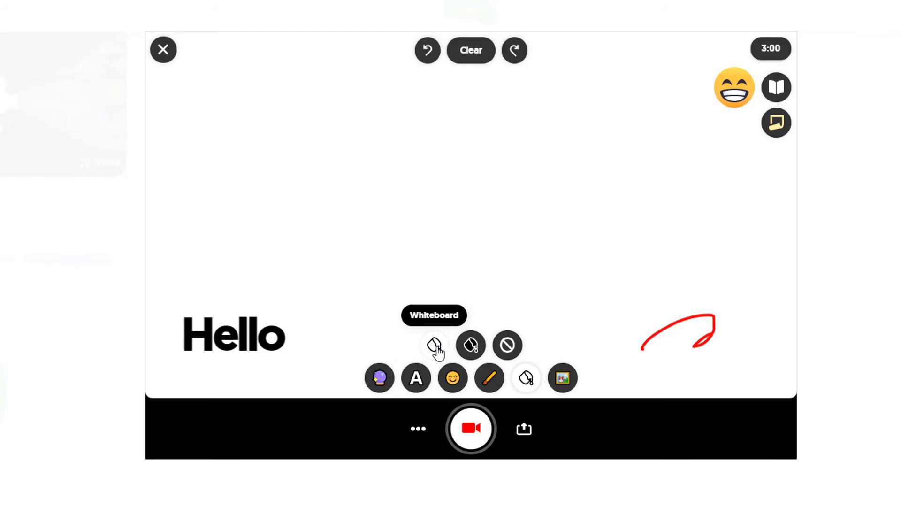
{"action": "left_click", "coordinate": [508, 346]}
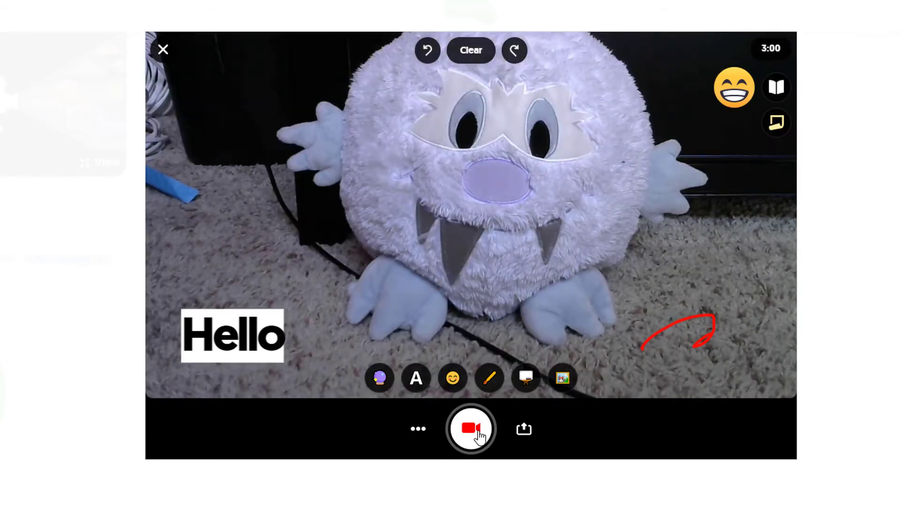
Check the video upload panel, then record the response with one pause and resume
{"action": "left_click", "coordinate": [528, 435]}
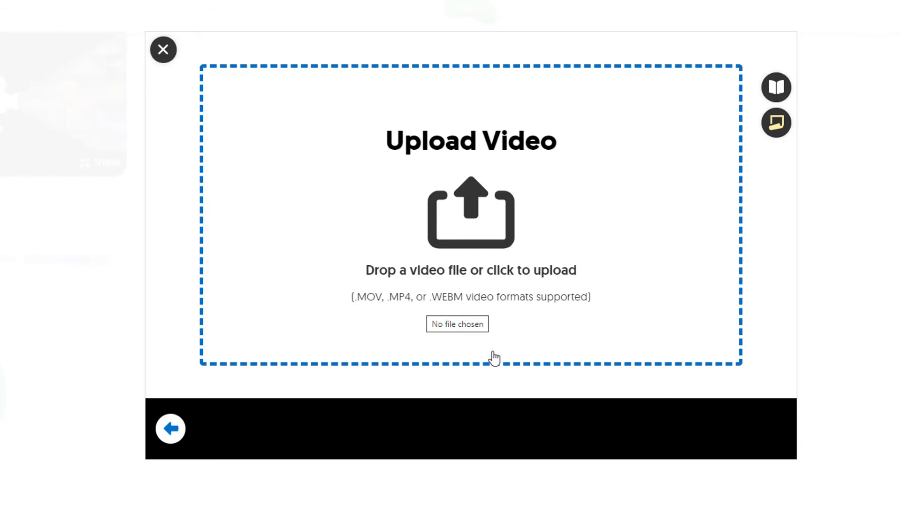
{"action": "left_click", "coordinate": [170, 428]}
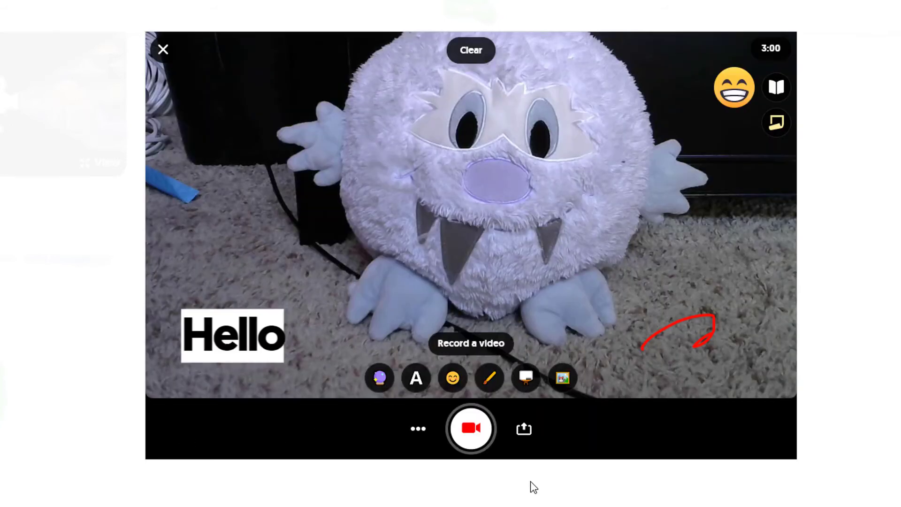
{"action": "left_click", "coordinate": [474, 438]}
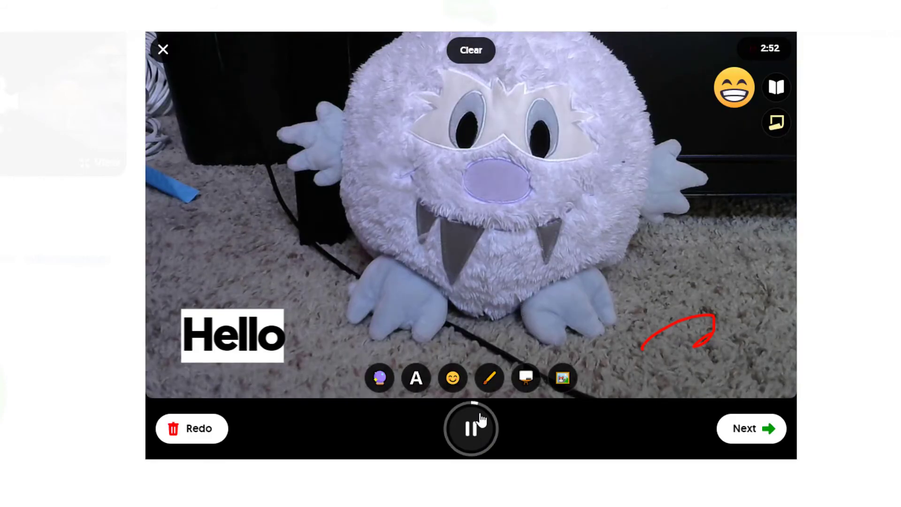
{"action": "left_click", "coordinate": [475, 424]}
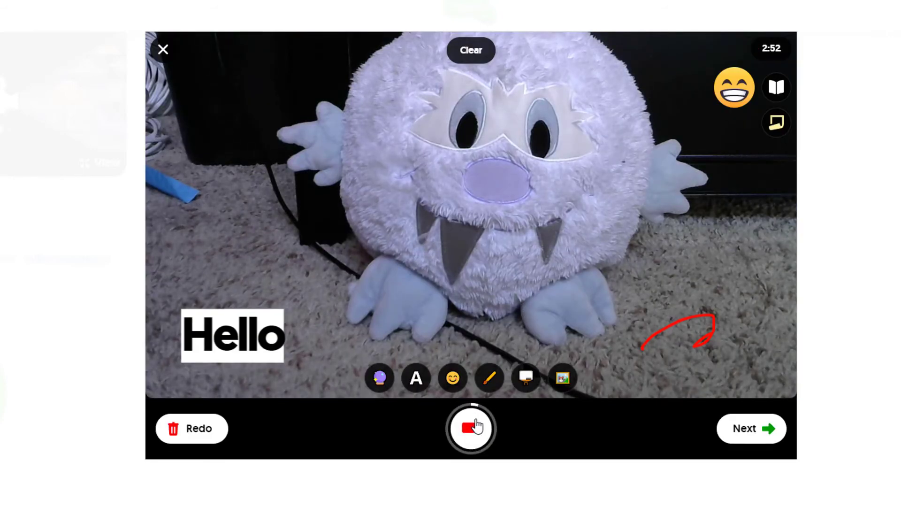
{"action": "left_click", "coordinate": [474, 429]}
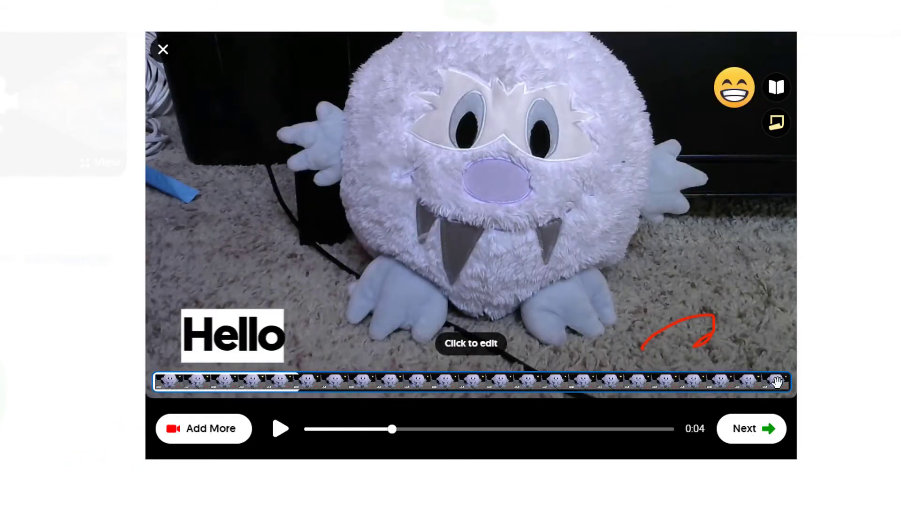
Trim the clip to start at 0:01, confirm it, and continue to the selfie step
{"action": "left_click_drag", "start_coordinate": [161, 379], "coordinate": [211, 379]}
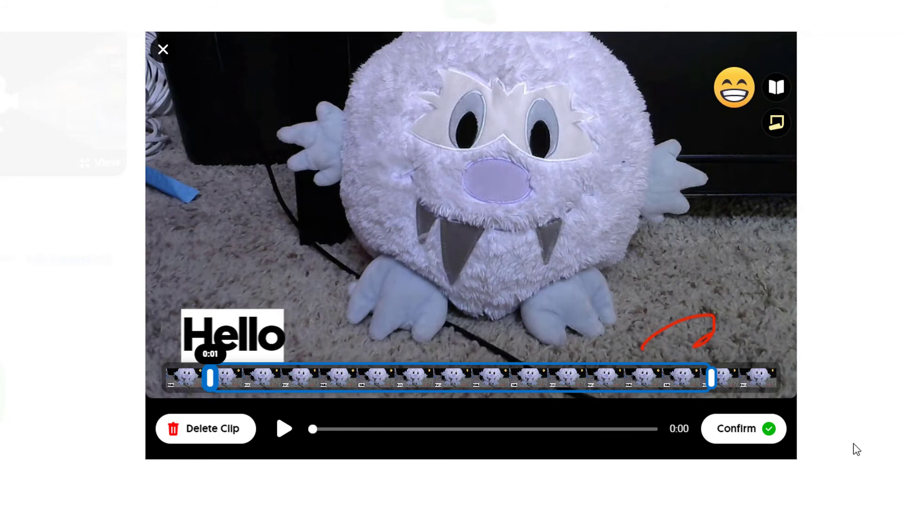
{"action": "left_click", "coordinate": [735, 435]}
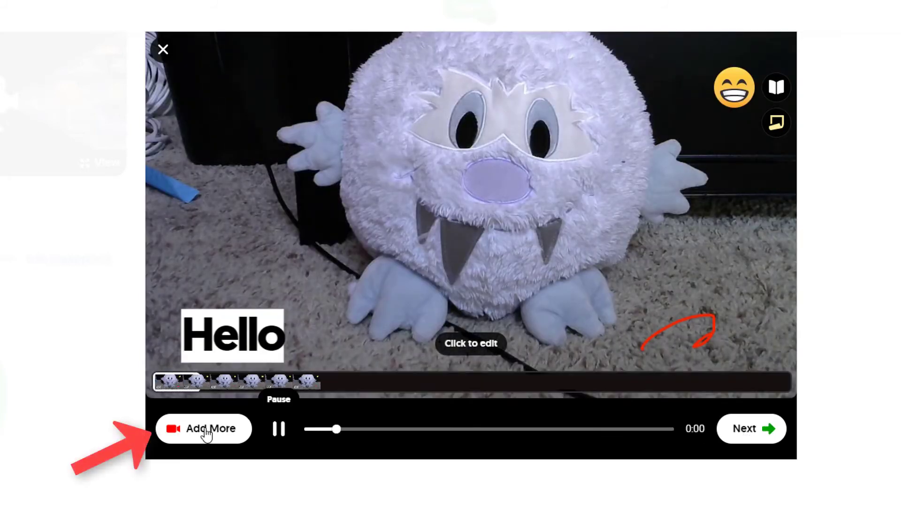
{"action": "left_click", "coordinate": [279, 428]}
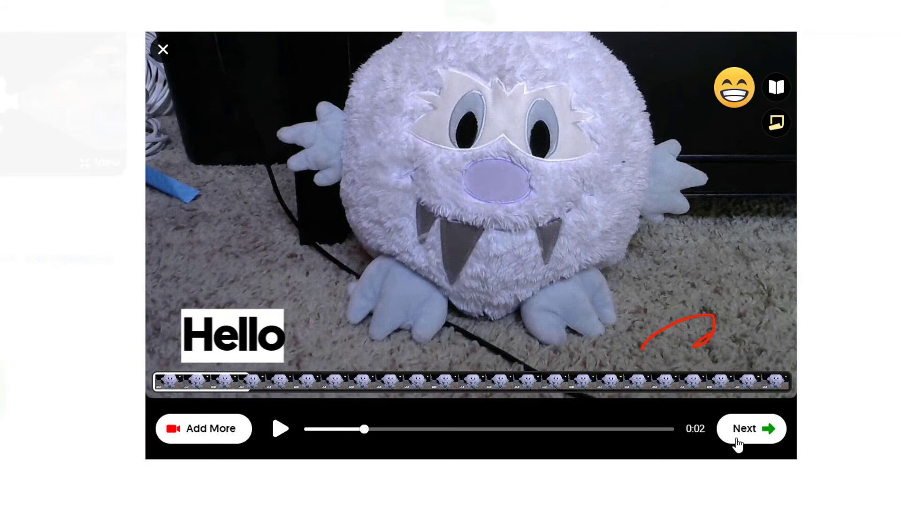
{"action": "left_click", "coordinate": [750, 436]}
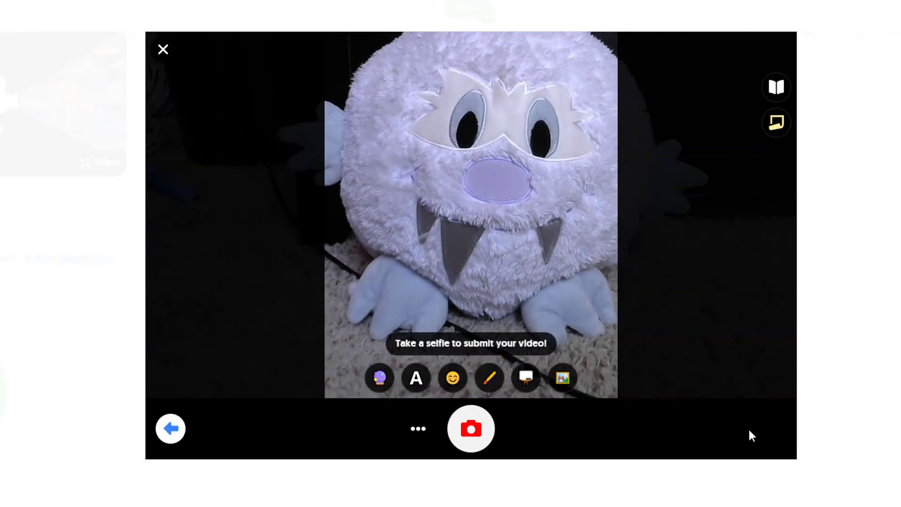
Take a selfie covered by an enlarged nerd-face sticker
{"action": "left_click", "coordinate": [452, 378]}
{"action": "left_click", "coordinate": [277, 301]}
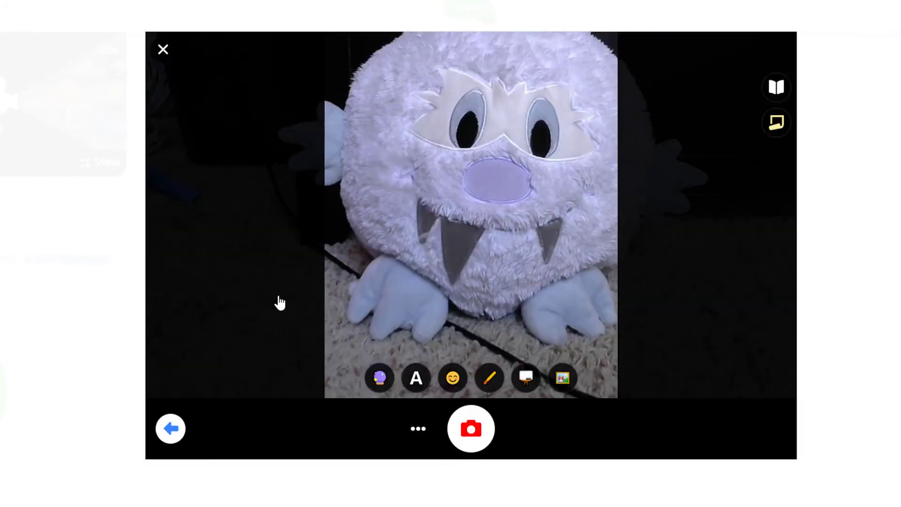
{"action": "left_click_drag", "start_coordinate": [499, 189], "coordinate": [519, 140]}
{"action": "left_click", "coordinate": [472, 438]}
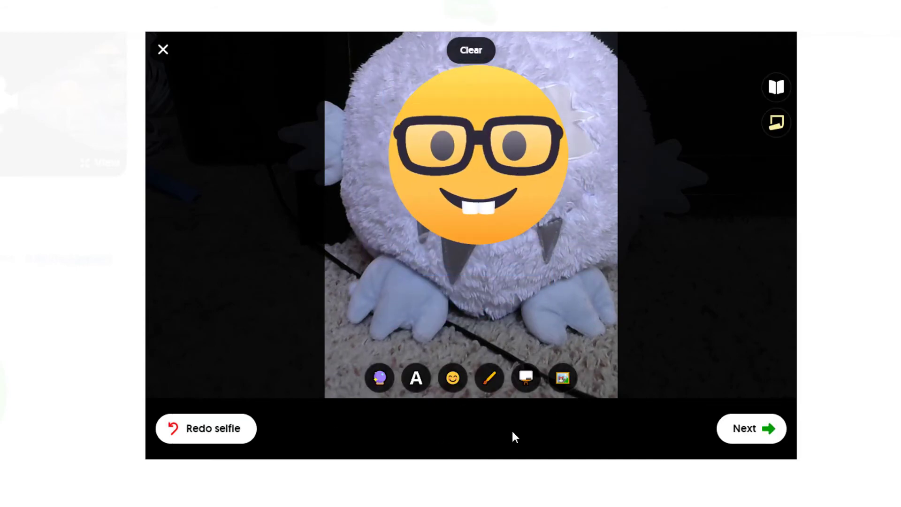
Keep the display name unchanged and submit the video response to Character Comparison
{"action": "left_click", "coordinate": [768, 433]}
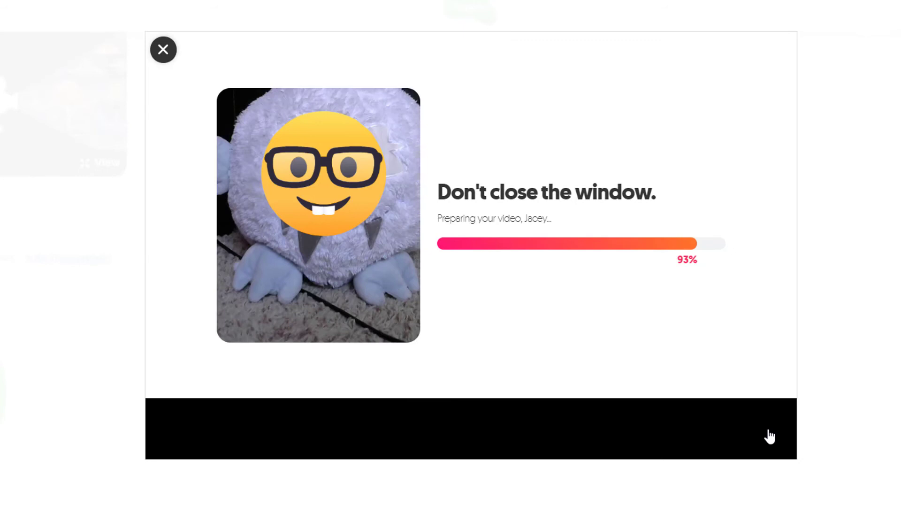
{"action": "left_click", "coordinate": [568, 261]}
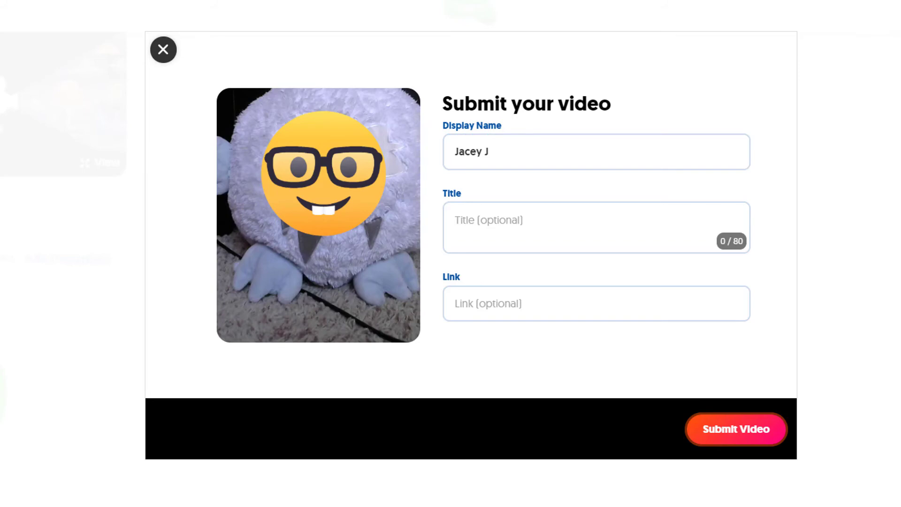
{"action": "left_click", "coordinate": [733, 430]}
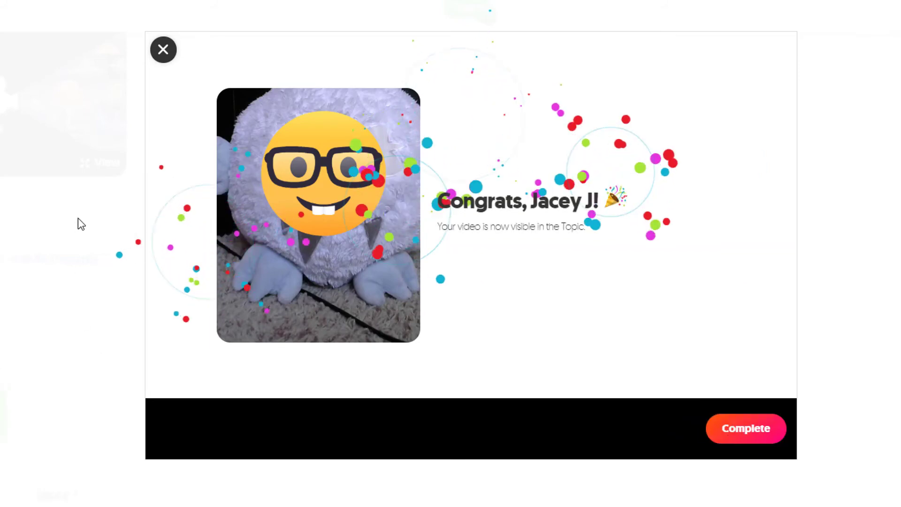
{"action": "left_click", "coordinate": [163, 49]}
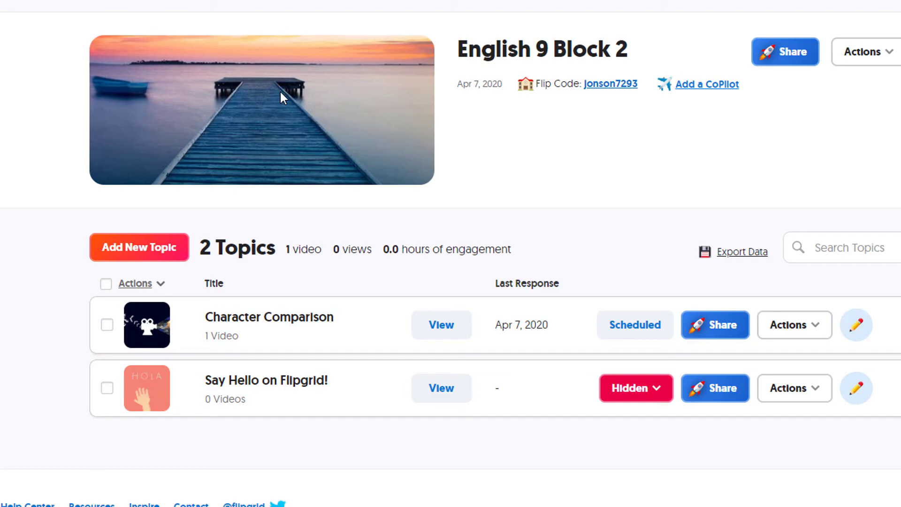
View Character Comparison's student page, then open its management page from the Grid Details tab
{"action": "left_click", "coordinate": [453, 334]}
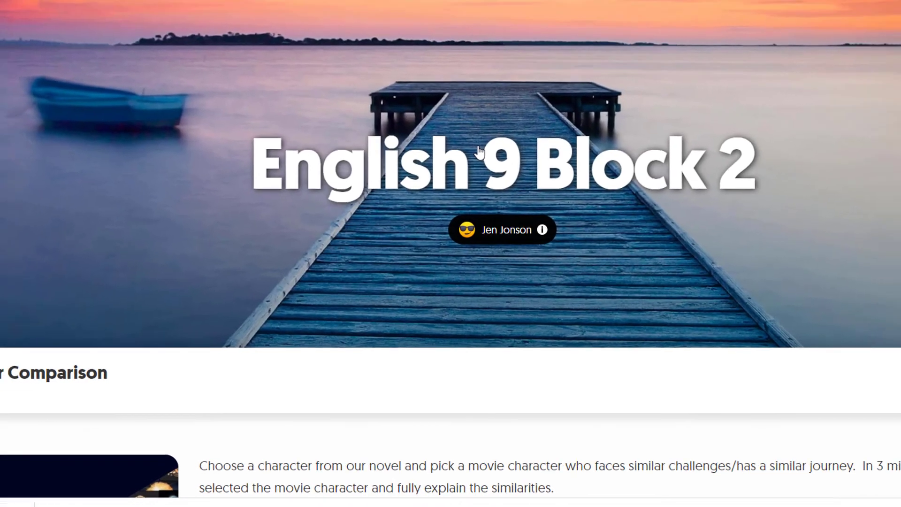
{"action": "scroll", "coordinate": [434, 268], "scroll_direction": "down", "scroll_amount": 3}
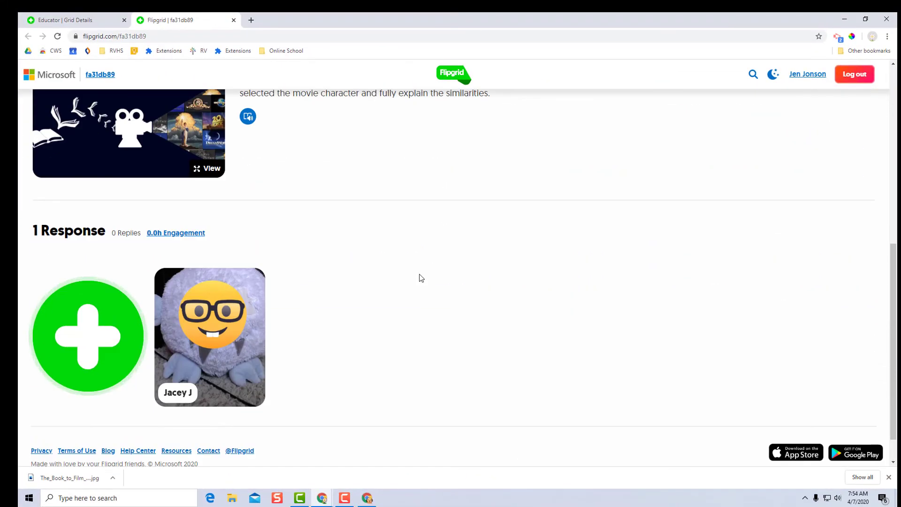
{"action": "left_click", "coordinate": [81, 21]}
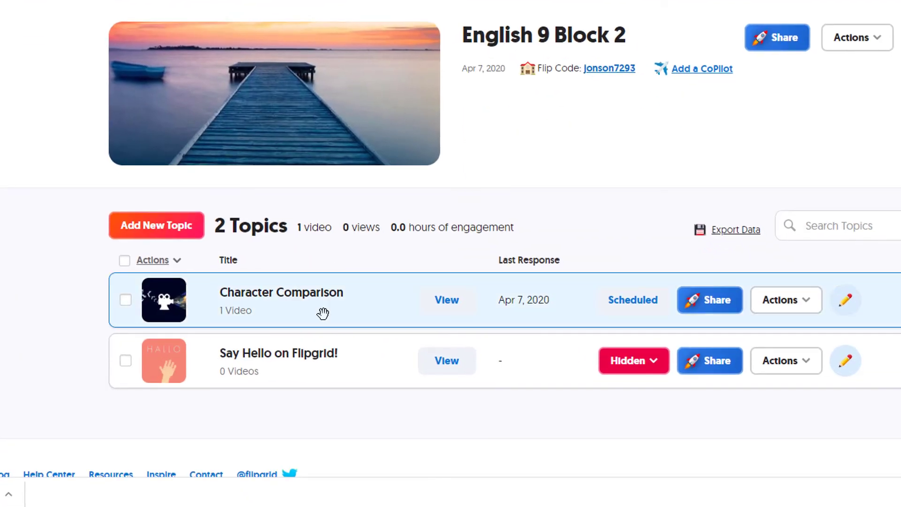
{"action": "left_click", "coordinate": [323, 313]}
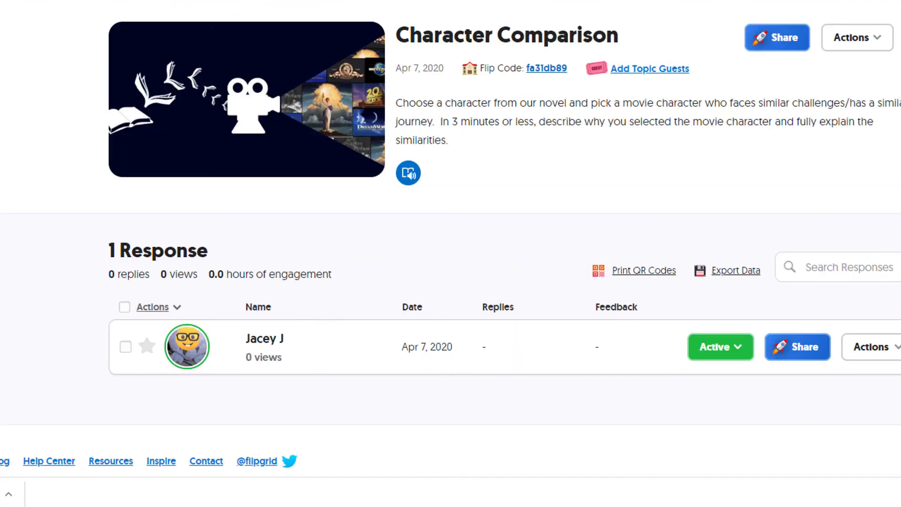
Score the student's response 5 for Analysis, Evidence and Point, then return to Analysis
{"action": "left_click", "coordinate": [342, 362]}
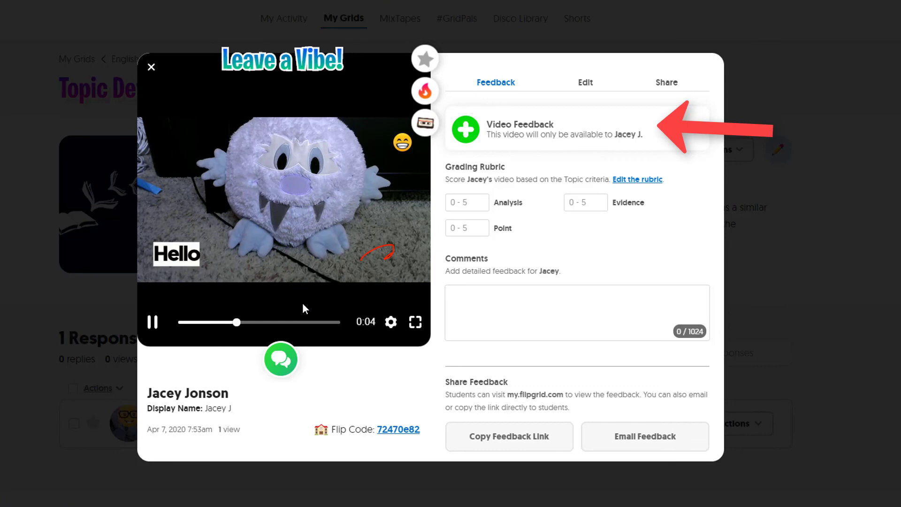
{"action": "left_click", "coordinate": [483, 205]}
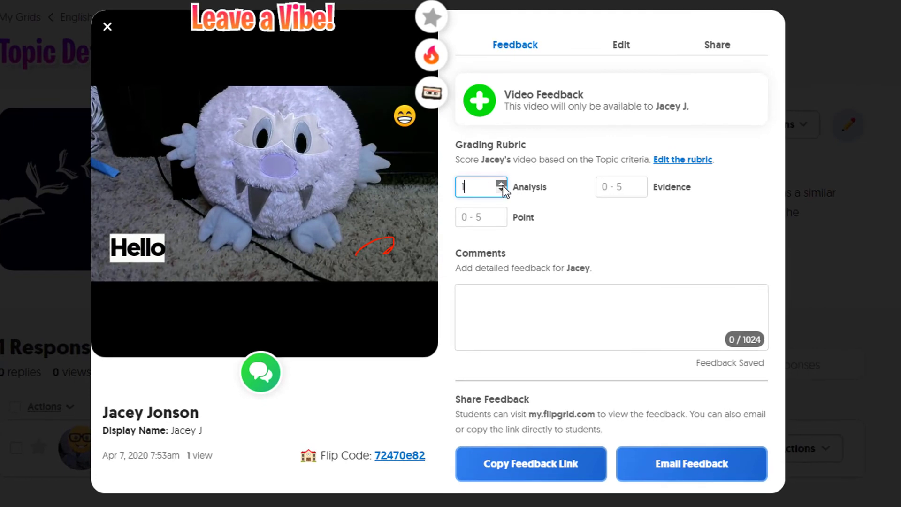
{"action": "type", "text": "5"}
{"action": "left_click", "coordinate": [613, 187]}
{"action": "type", "text": "5"}
{"action": "key", "text": "Tab"}
{"action": "type", "text": "5"}
{"action": "left_click", "coordinate": [528, 313]}
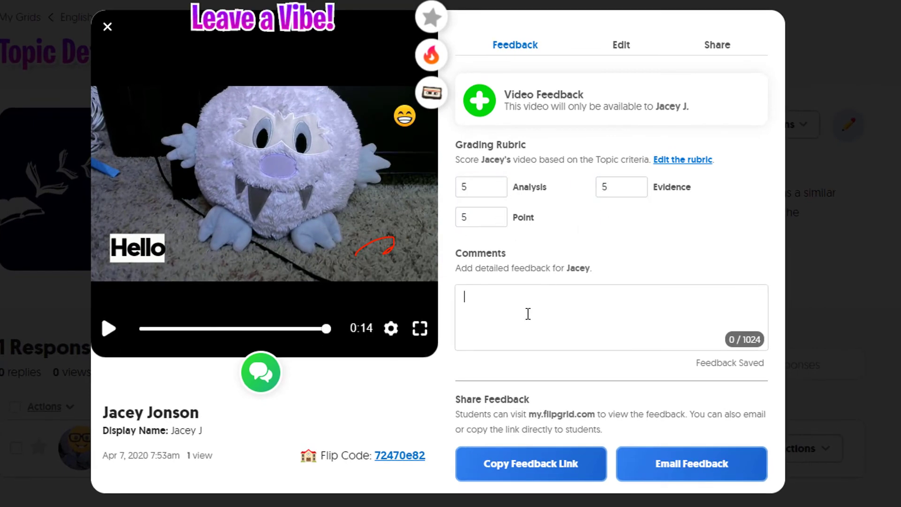
{"action": "key", "text": "shift+Tab"}
{"action": "key", "text": "shift+Tab"}
{"action": "key", "text": "shift+Tab"}
Change the Analysis score to 4 and review the response's Edit tab and Actions menu
{"action": "type", "text": "4"}
{"action": "left_click", "coordinate": [631, 51]}
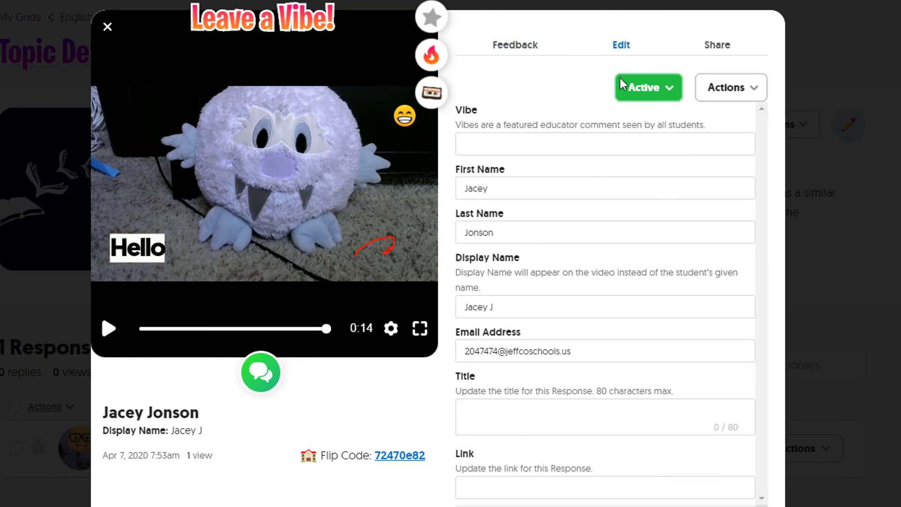
{"action": "left_click", "coordinate": [708, 97]}
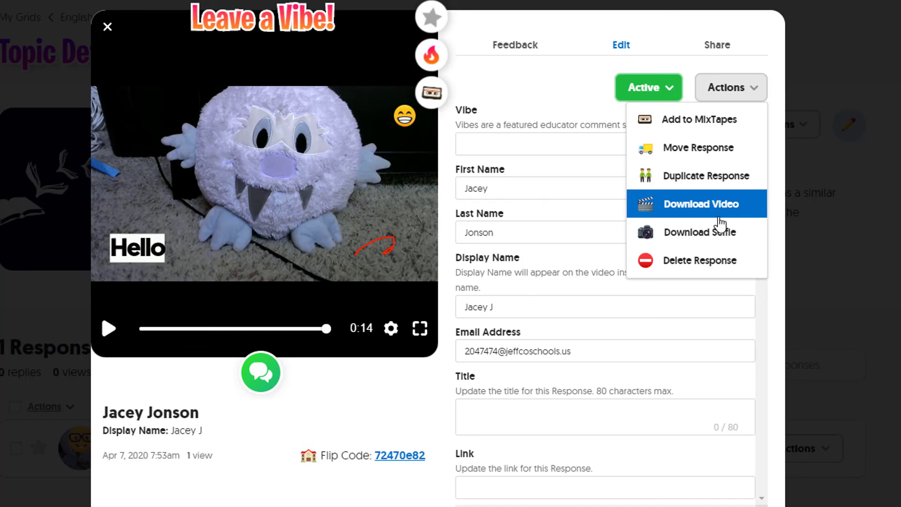
{"action": "left_click", "coordinate": [526, 53]}
Add the comment 'Nice job!' and email the feedback to the student
{"action": "left_click", "coordinate": [525, 302]}
{"action": "type", "text": "Nice job!"}
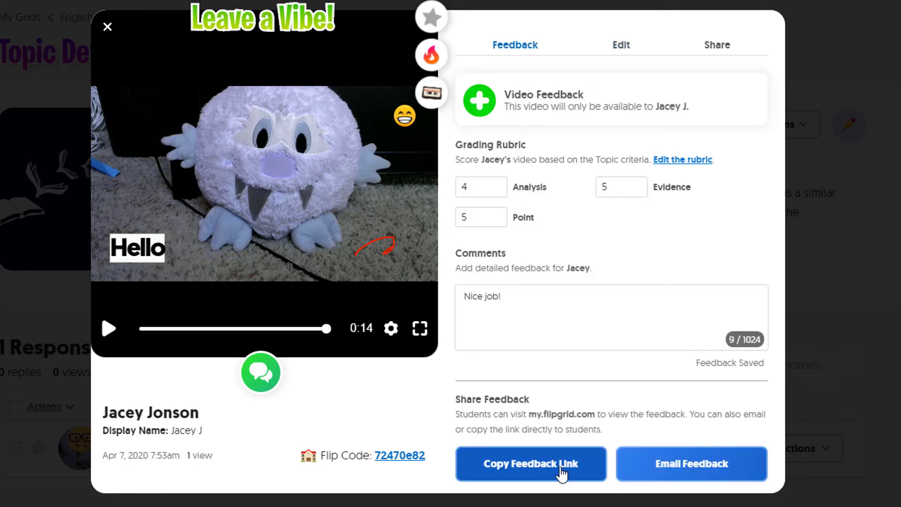
{"action": "left_click", "coordinate": [677, 465]}
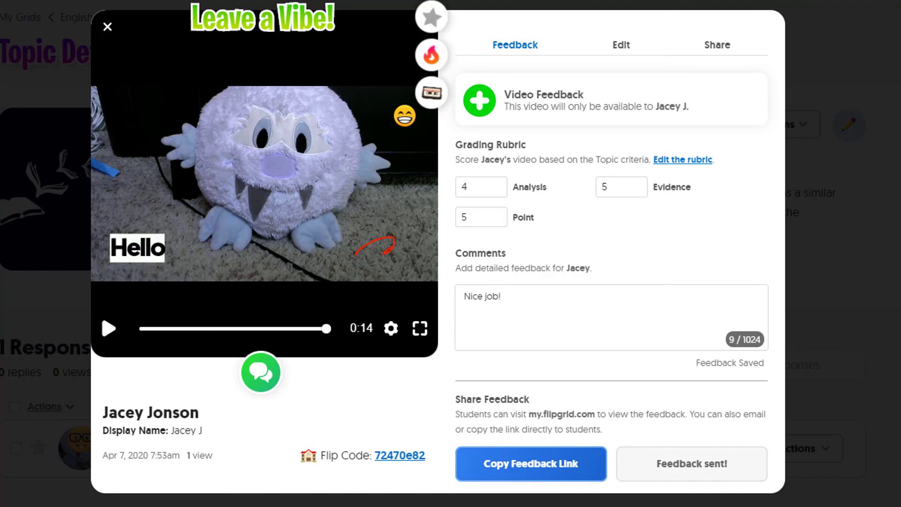